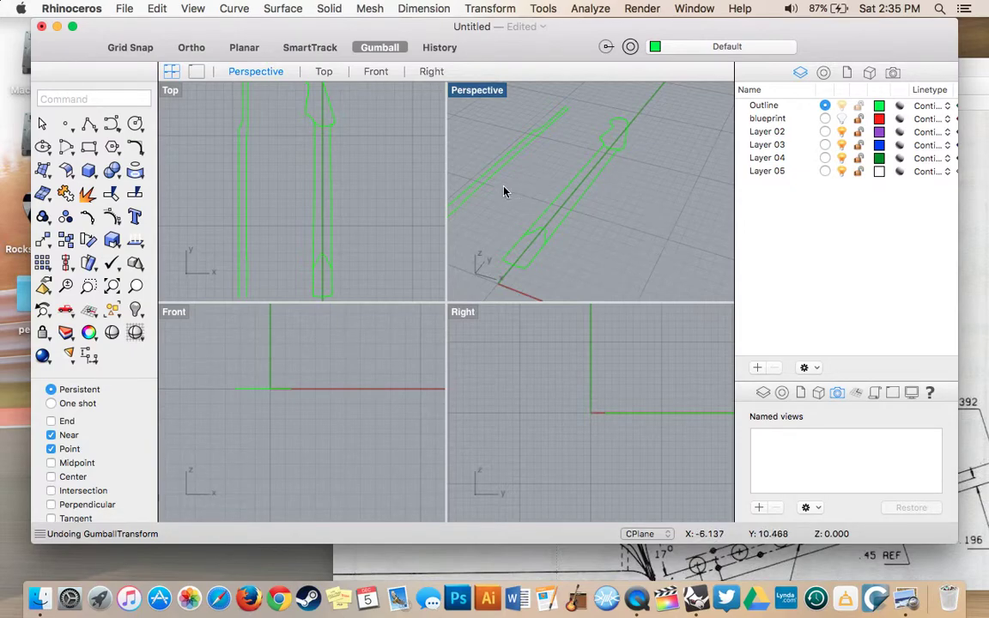
- Switch to Preview and examine the neck's side-profile depth dimensions in StratNeckBlueprint-1.jpg, from the heel to the headstock
scroll(630, 154, right, 5)
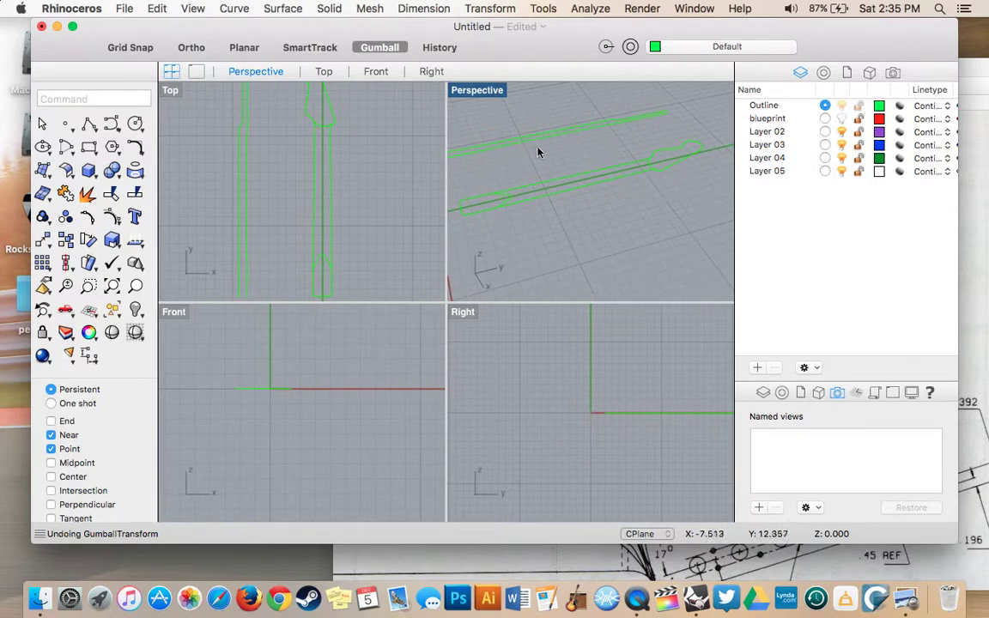
scroll(601, 189, up, 2)
click(968, 352)
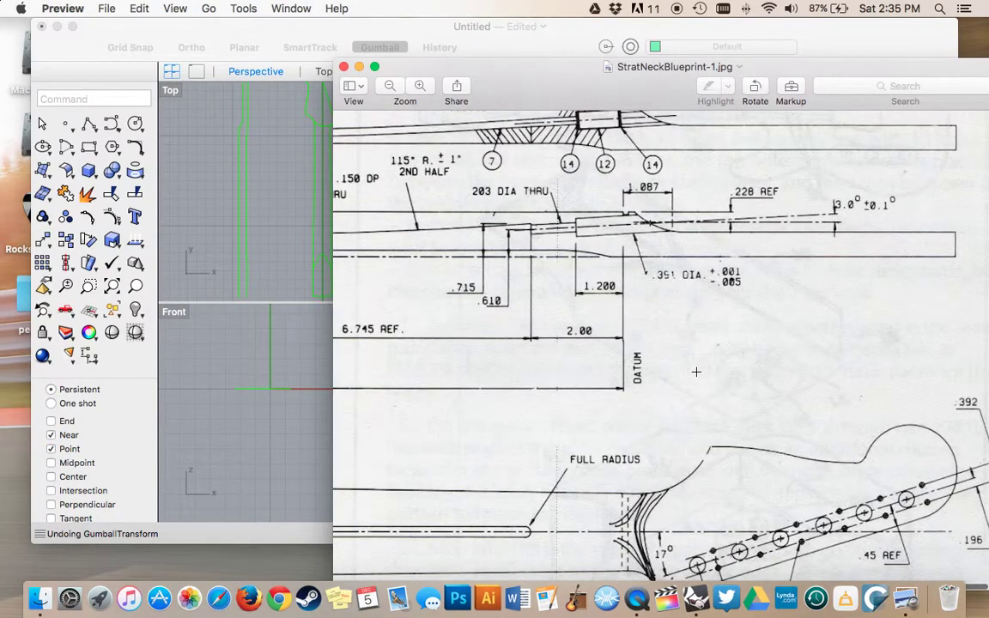
scroll(697, 371, left, 10)
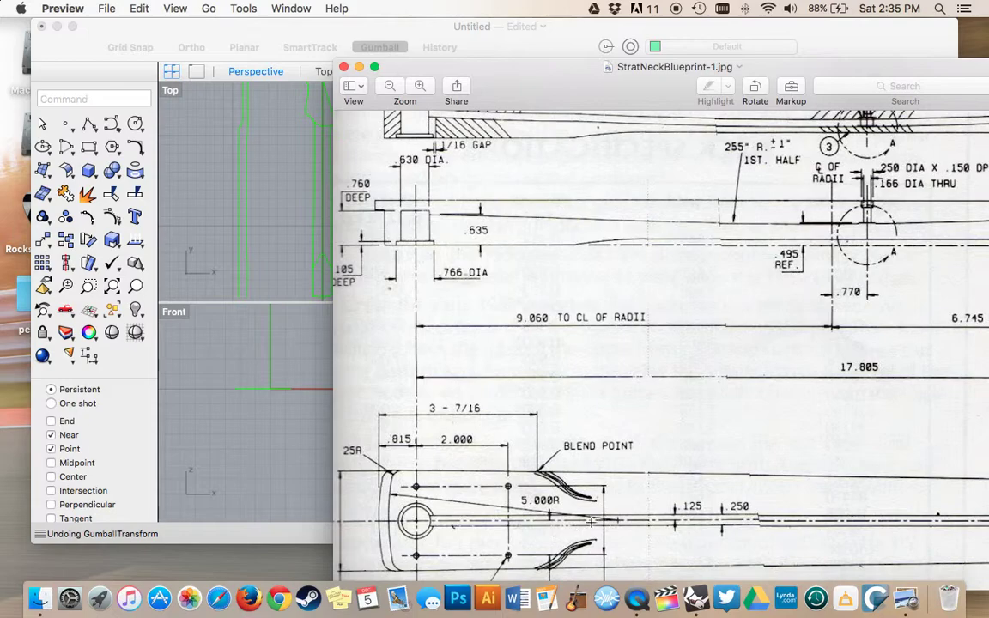
scroll(386, 360, up, 3)
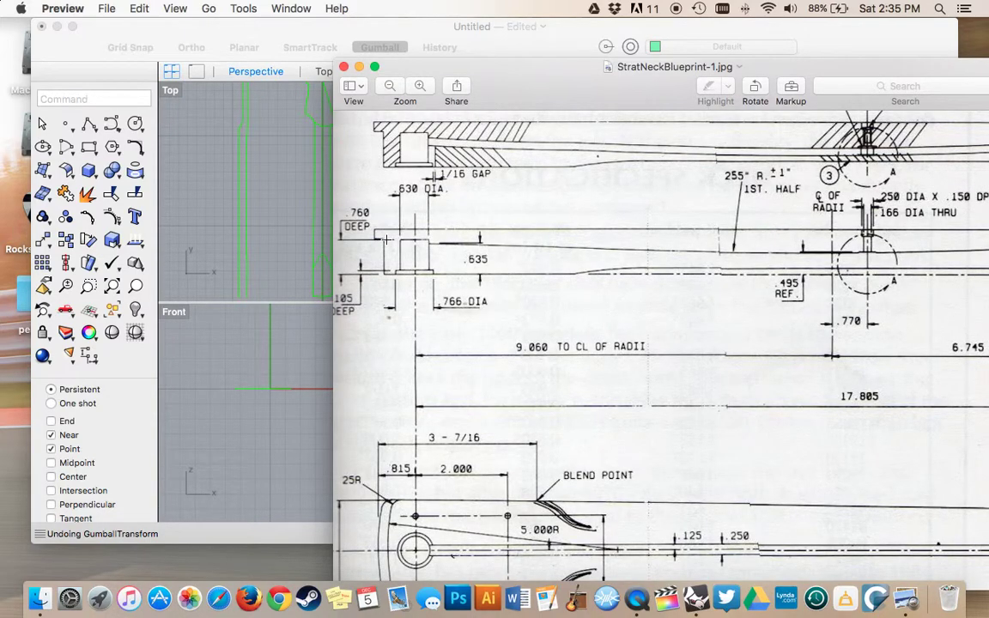
scroll(563, 235, right, 15)
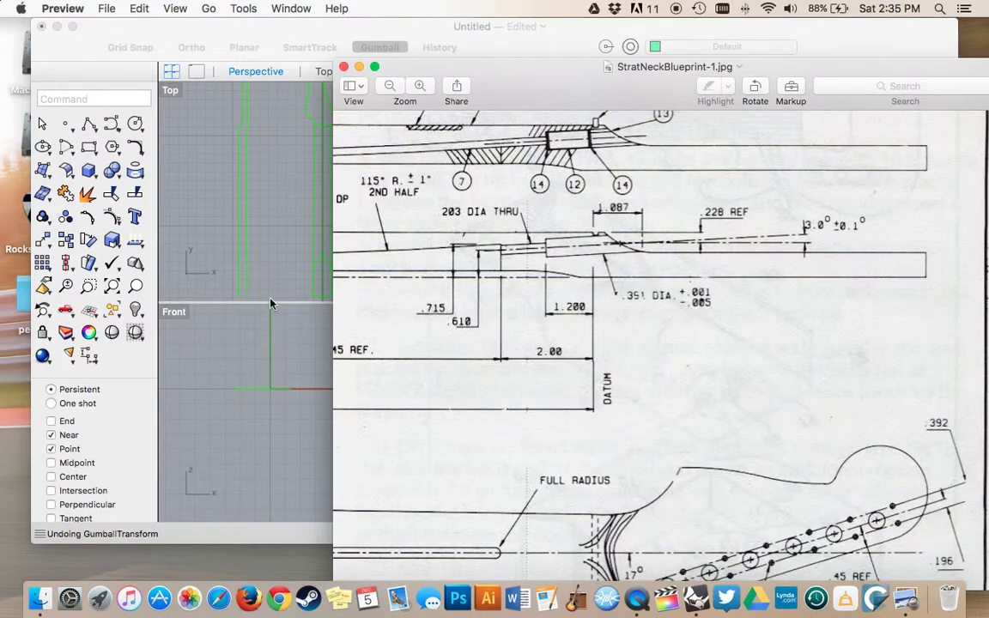
scroll(464, 255, left, 14)
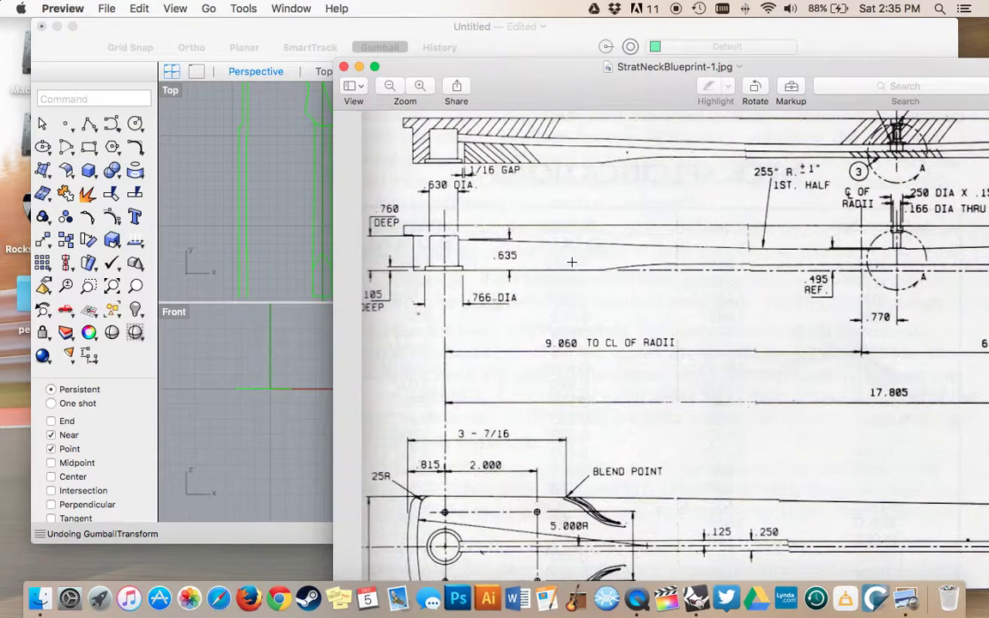
scroll(473, 247, up, 3)
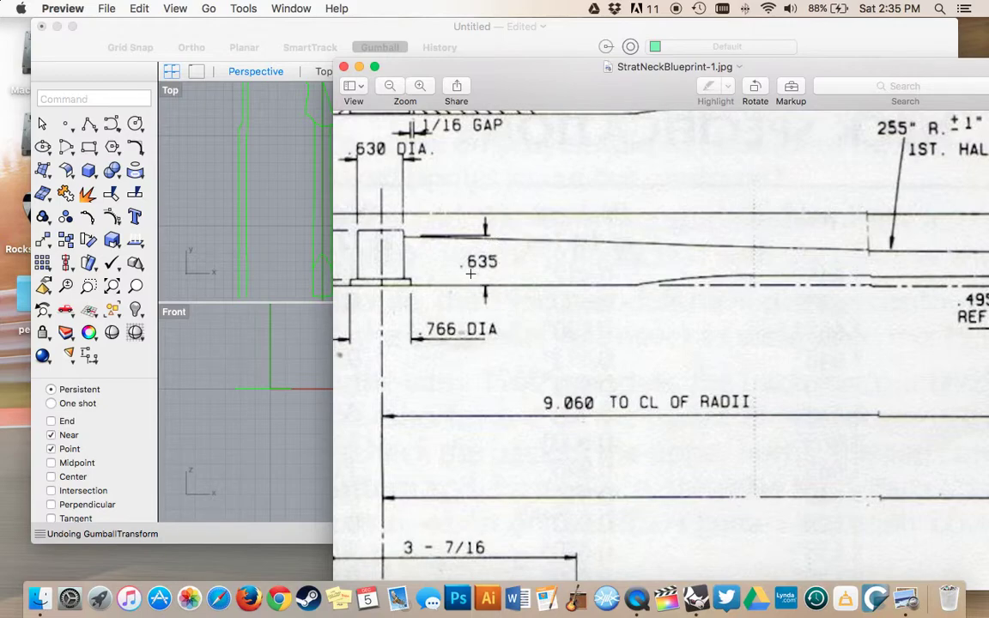
- Back in Rhinoceros, maximize the Perspective view and move the closed heel curve by -.635 in the Z direction
click(293, 259)
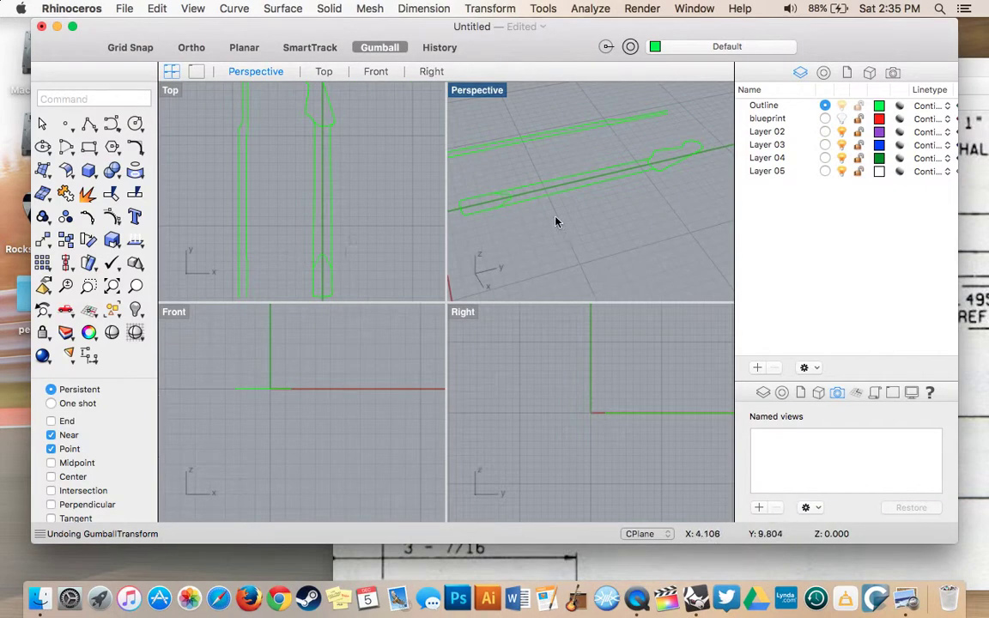
double_click(488, 91)
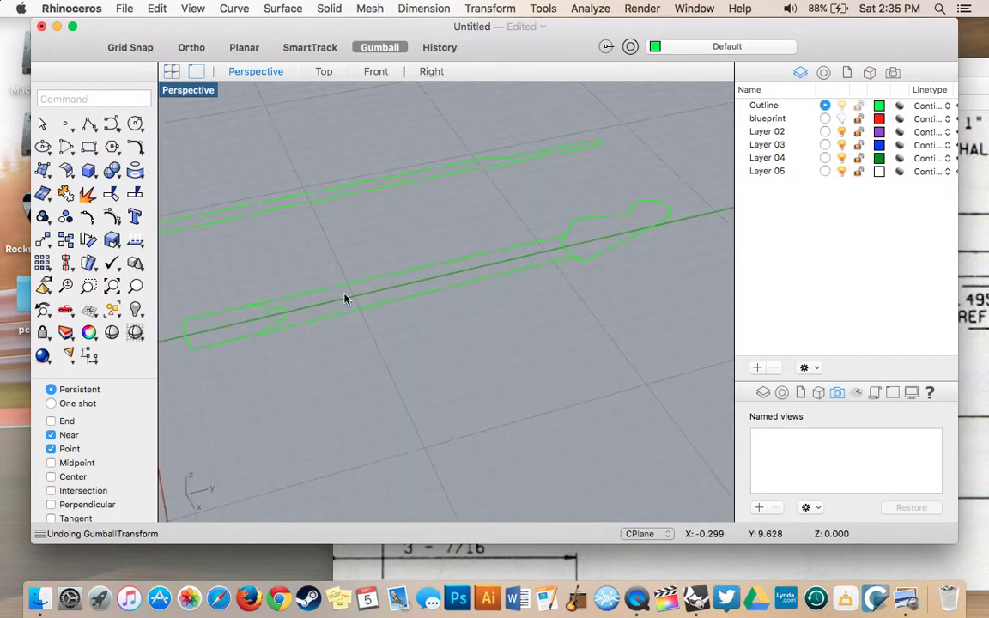
shift+scroll(344, 294, left, 5)
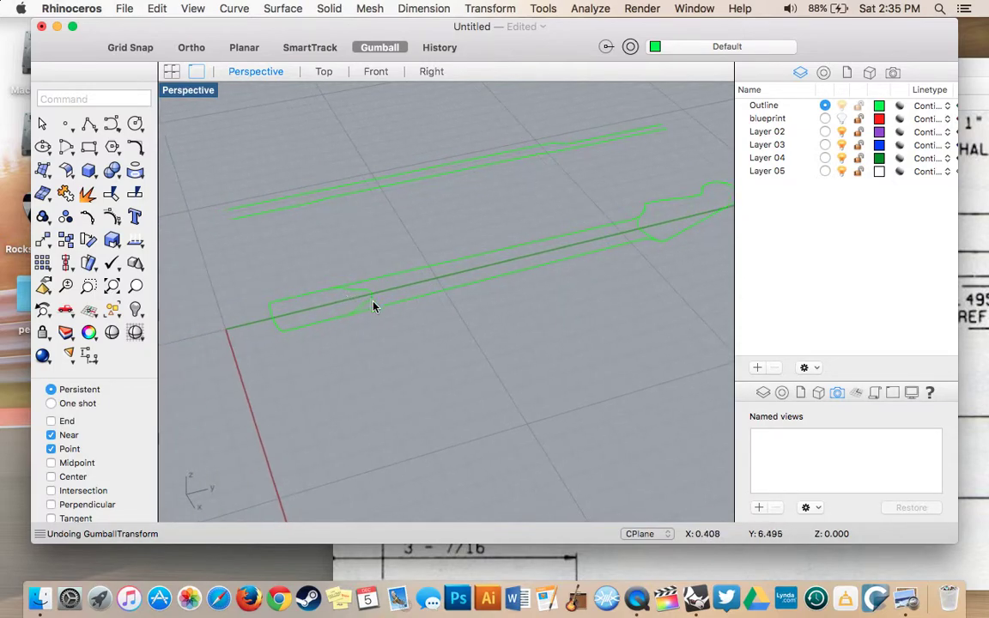
click(370, 296)
right_drag(371, 300, 328, 252)
click(318, 234)
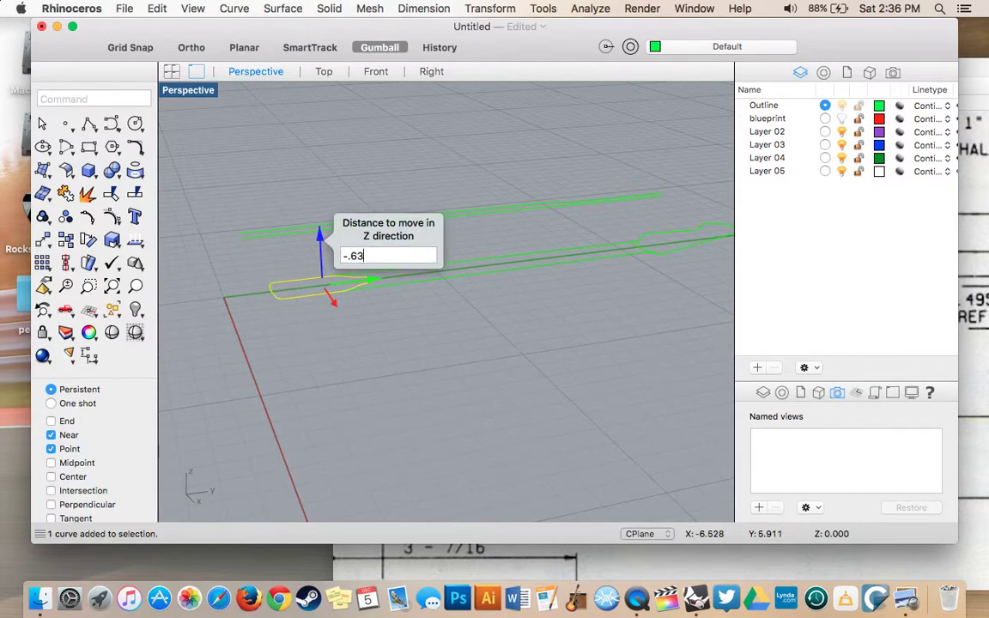
key(Return)
scroll(382, 279, down, 5)
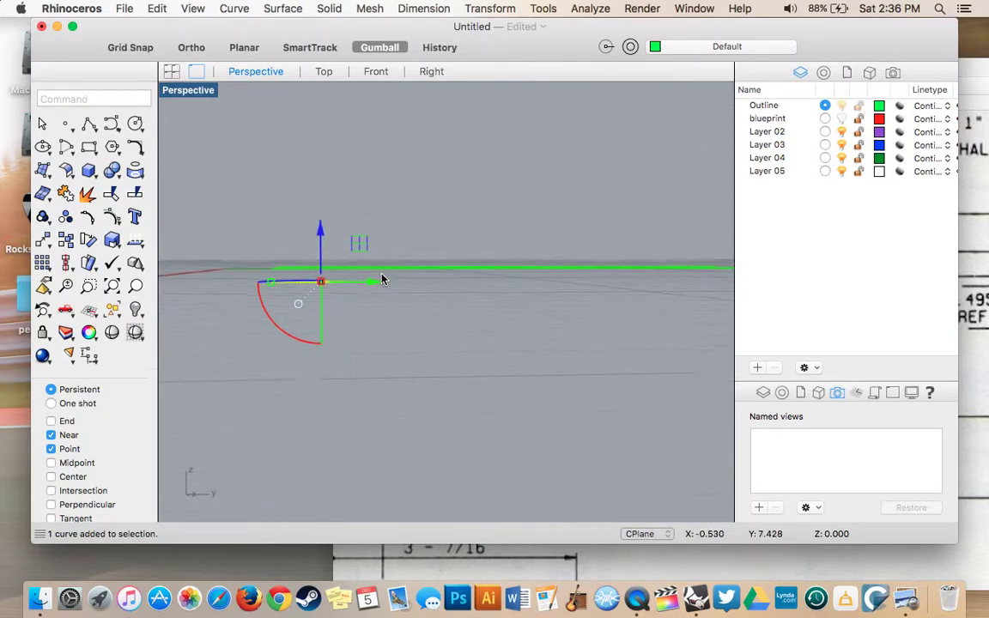
key(Up)
key(Up)
scroll(382, 279, left, 5)
click(498, 341)
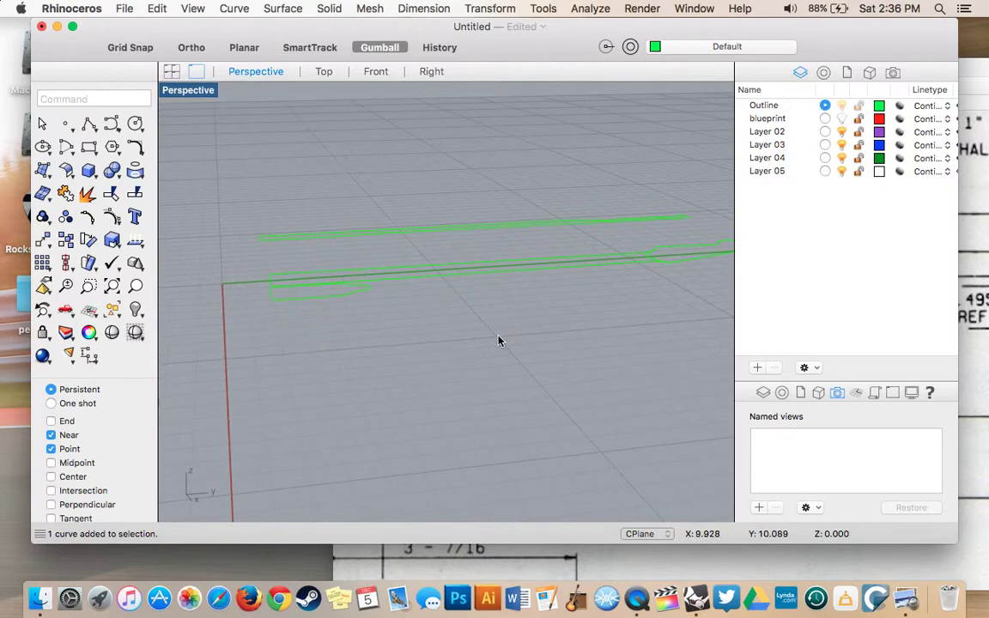
- Move the closed headstock curve by -.635 in the Z direction
key(Left)
key(Left)
key(Left)
key(Left)
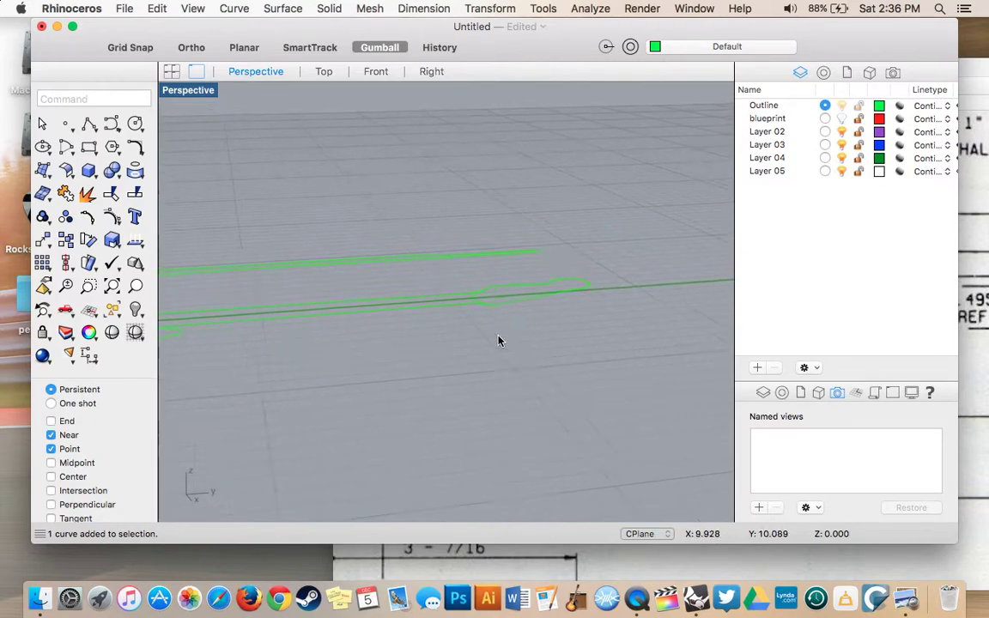
scroll(479, 304, up, 3)
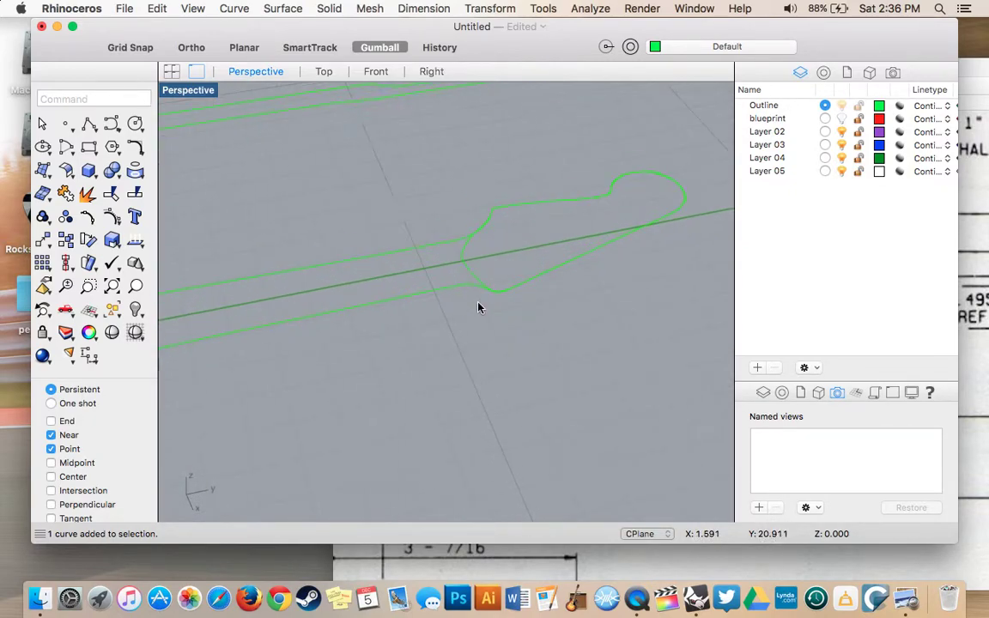
click(473, 269)
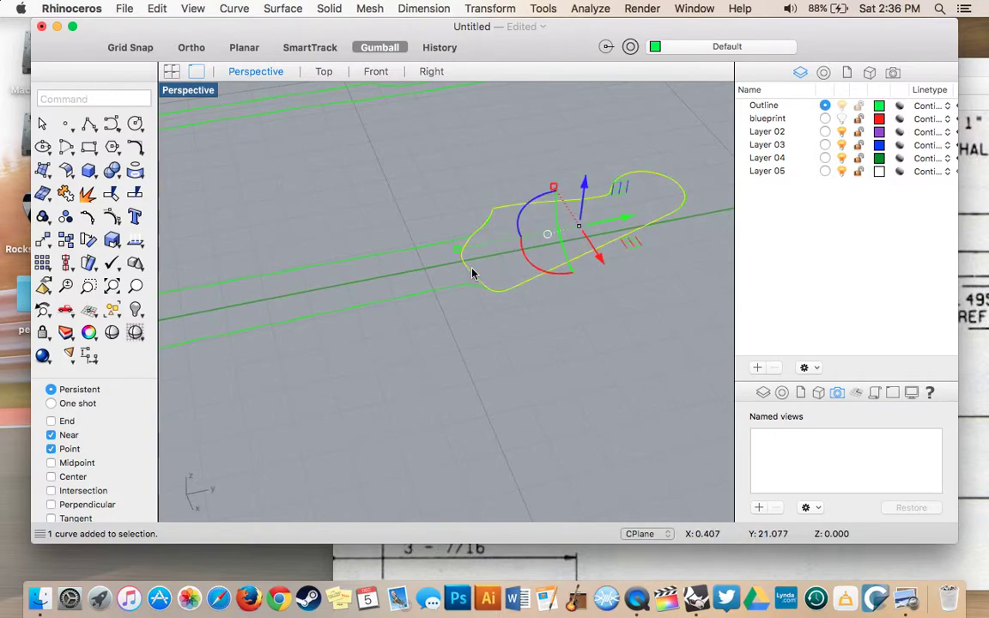
scroll(587, 224, right, 3)
drag(599, 196, 600, 195)
click(598, 199)
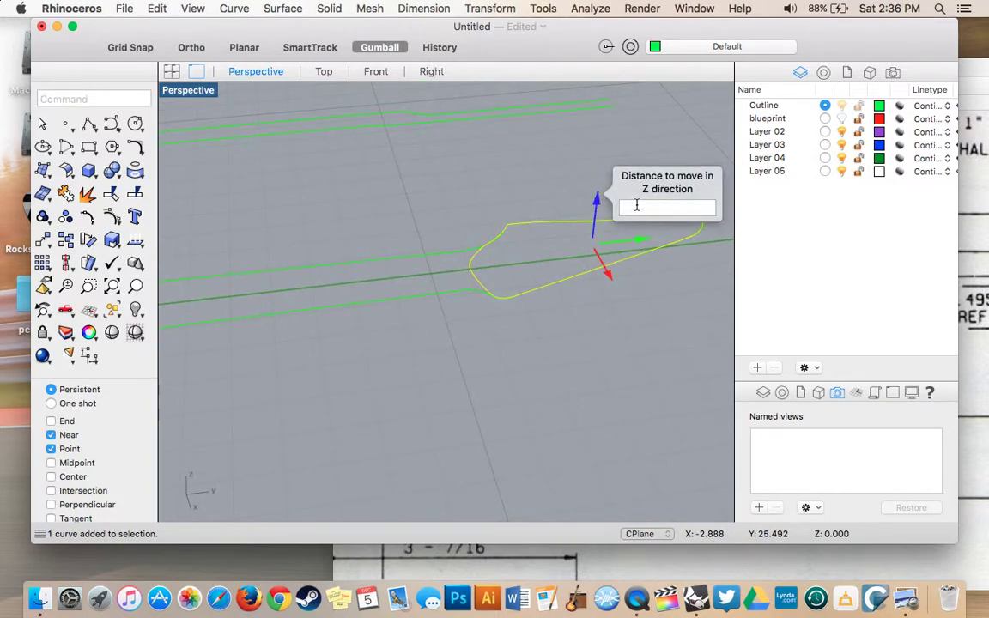
text(-.635)
key(Return)
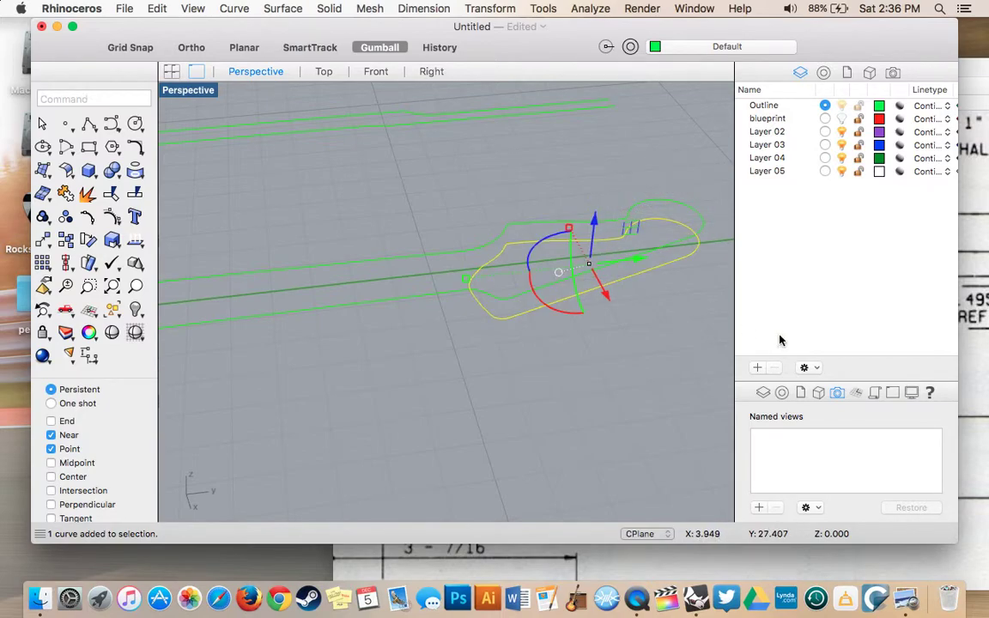
- Inspect the lowered heel and headstock curves from several angles and compare them with the side profile in the Preview blueprint
click(972, 342)
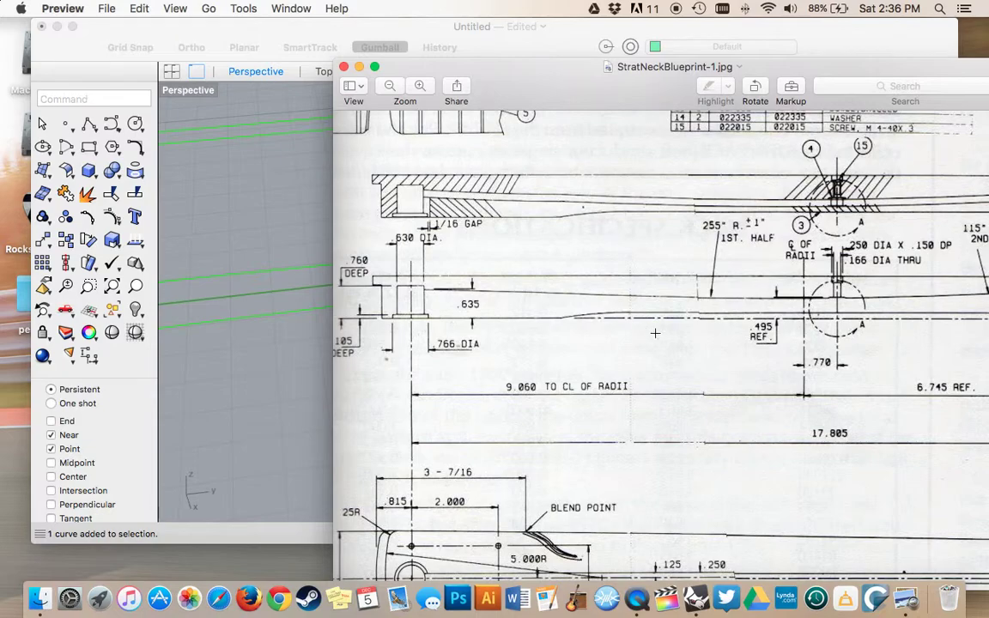
scroll(655, 332, right, 10)
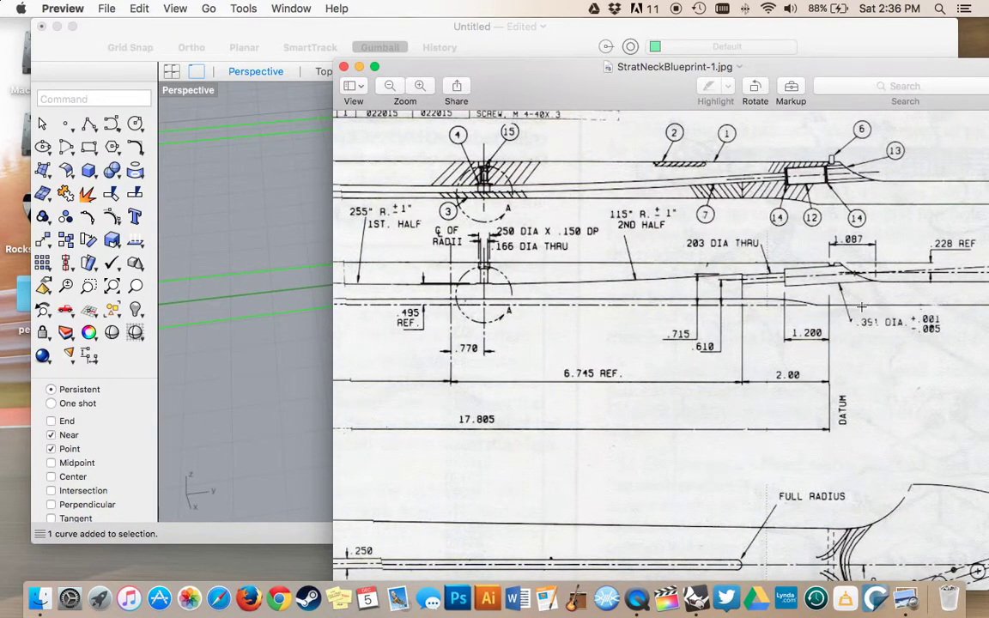
click(299, 300)
click(364, 355)
scroll(364, 357, down, 10)
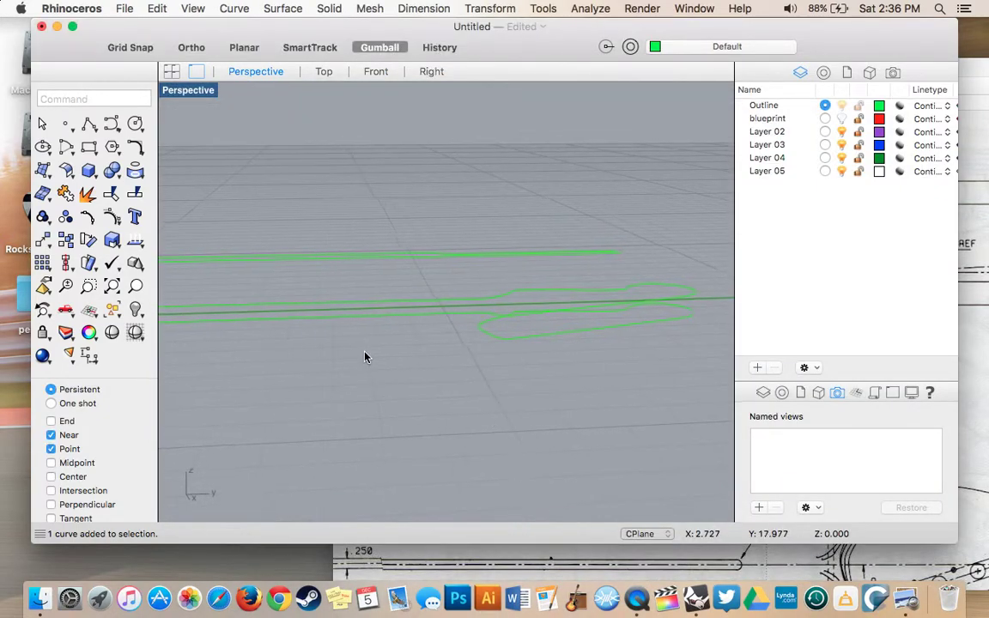
scroll(364, 355, down, 8)
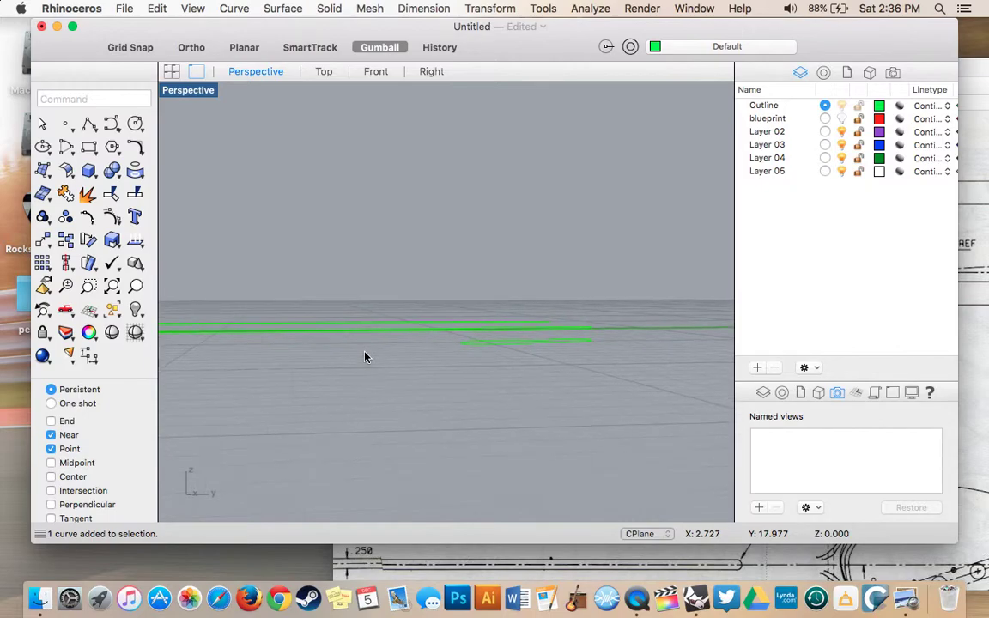
scroll(364, 357, up, 10)
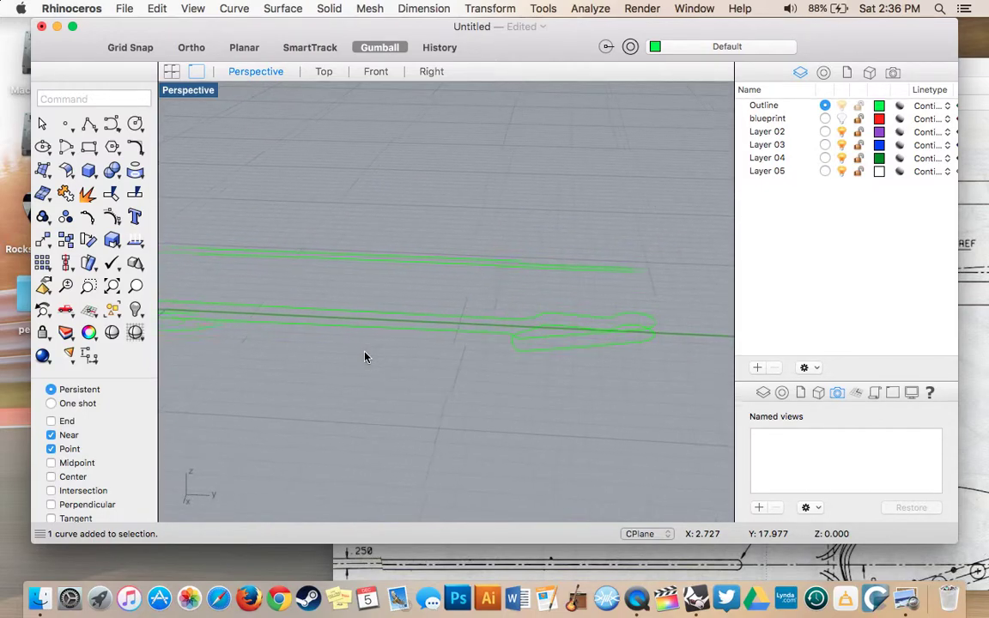
scroll(364, 356, down, 5)
scroll(364, 357, left, 10)
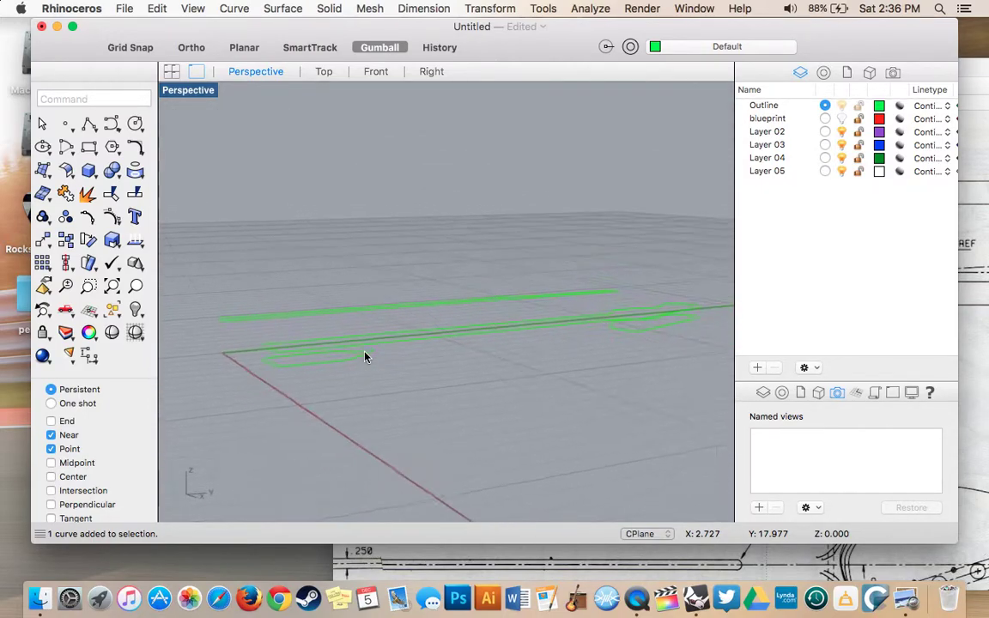
scroll(364, 357, up, 6)
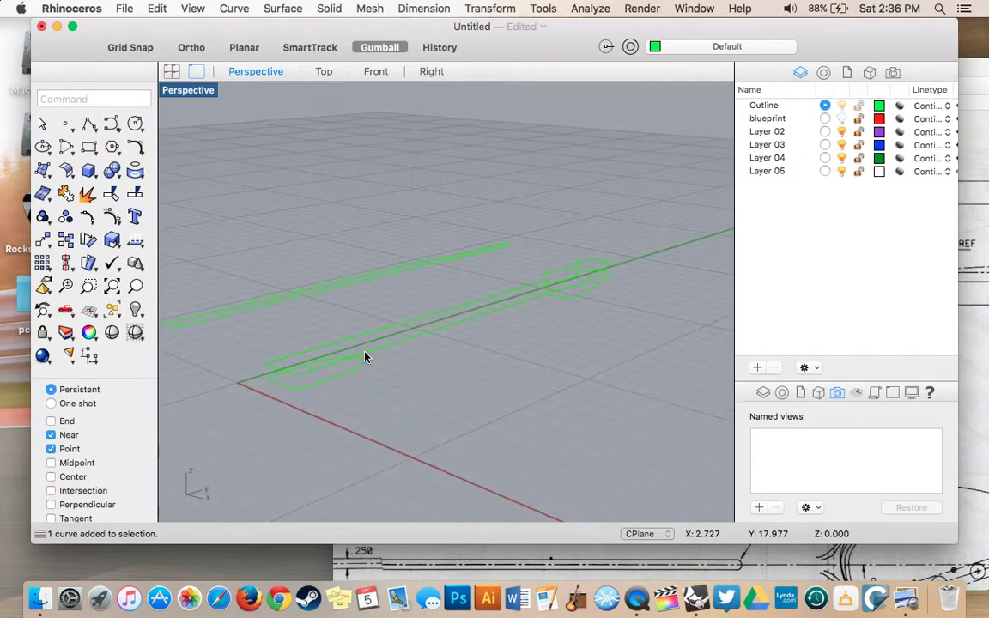
shift+scroll(404, 367, up, 5)
shift+scroll(404, 368, right, 5)
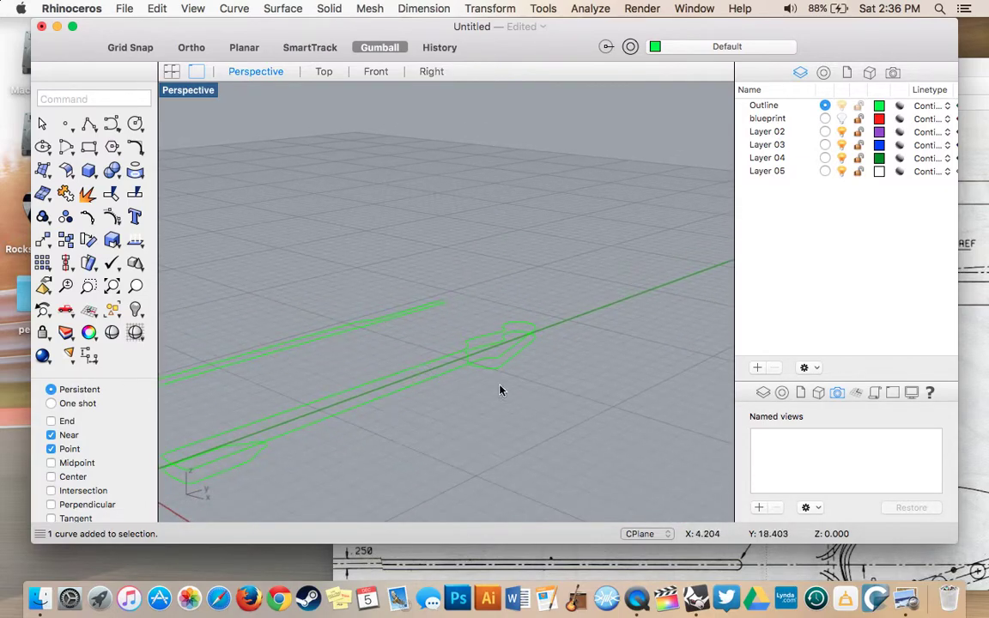
scroll(500, 389, up, 3)
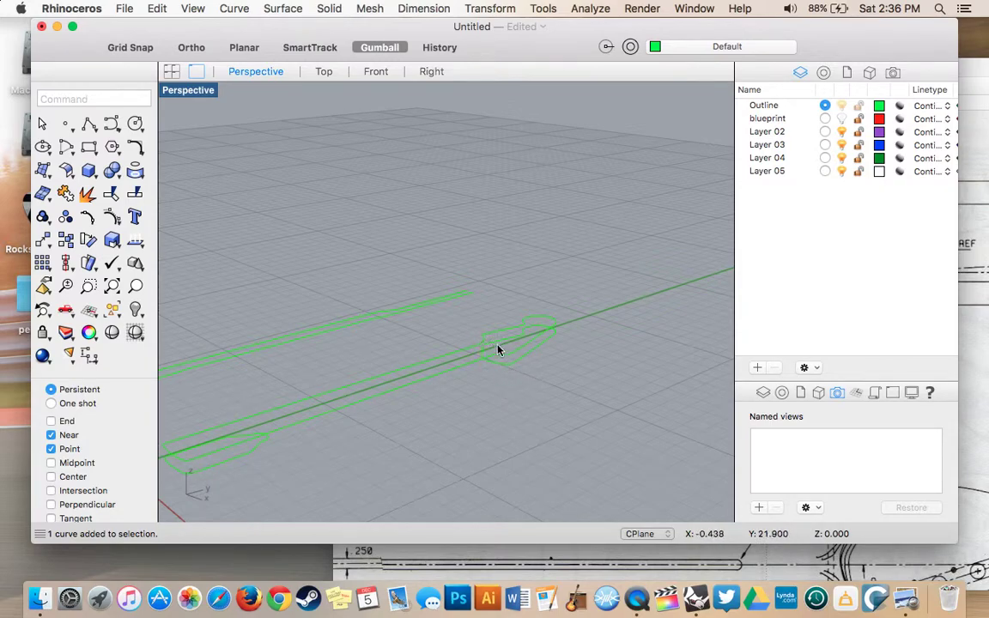
scroll(474, 344, up, 2)
scroll(474, 344, up, 3)
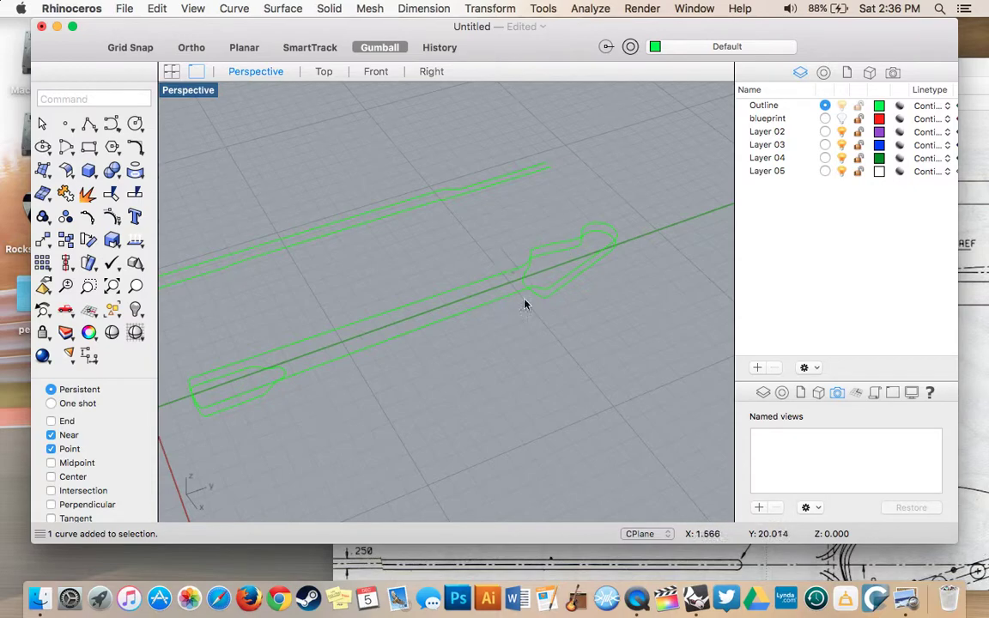
click(965, 350)
scroll(965, 350, right, 2)
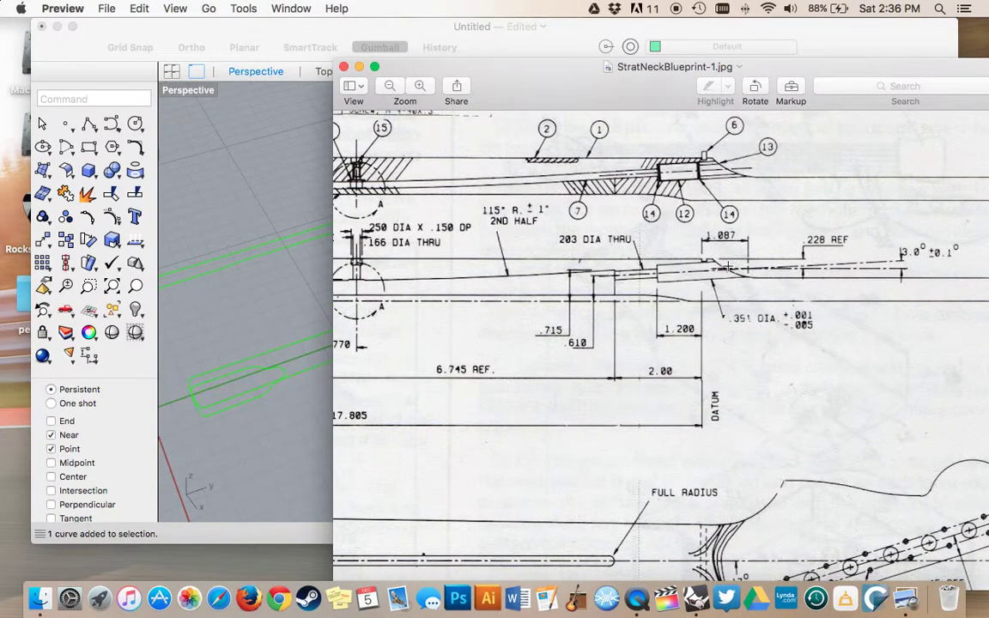
scroll(807, 278, right, 5)
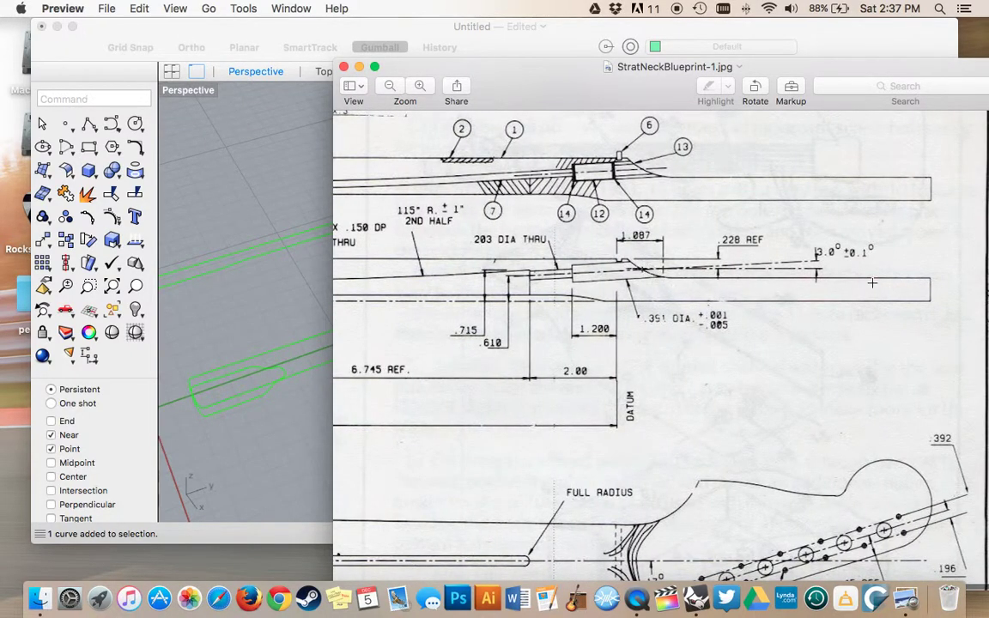
- Back in Rhinoceros, move the two side-profile curves of the neck onto Layer 02
click(300, 300)
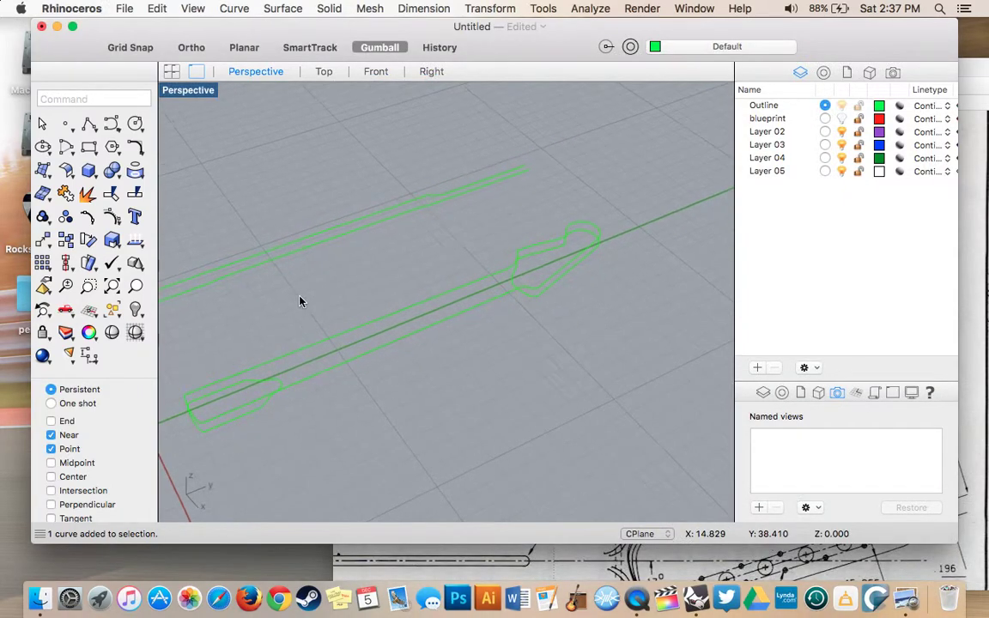
shift+scroll(299, 300, left, 5)
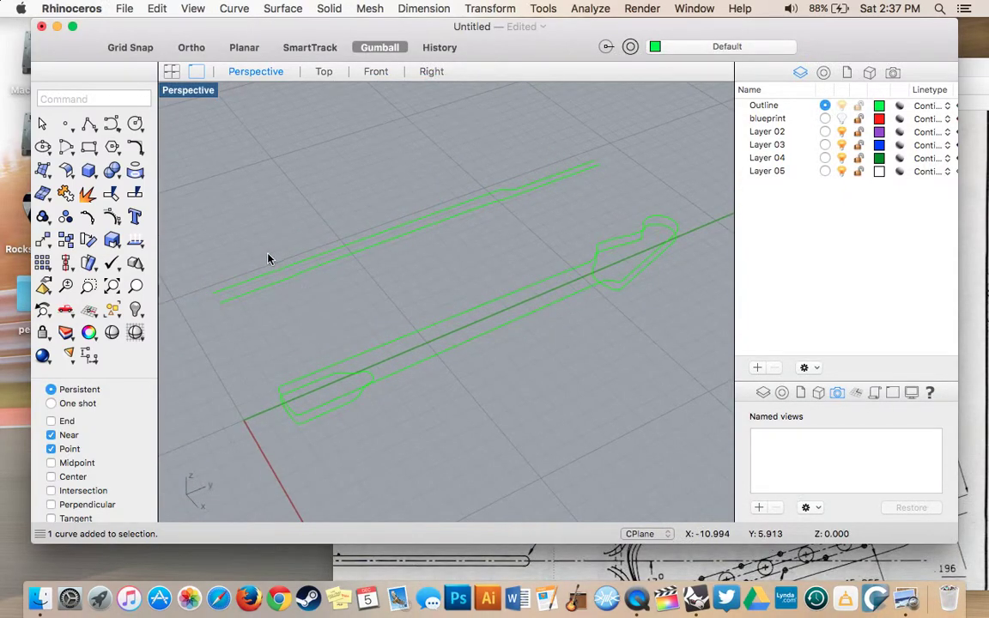
click(287, 271)
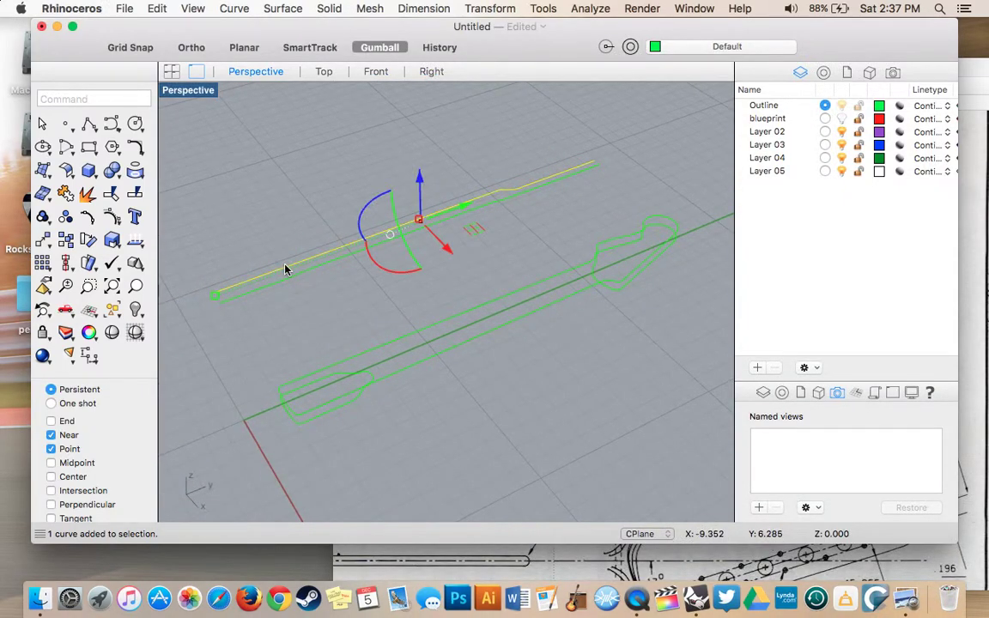
shift+click(288, 279)
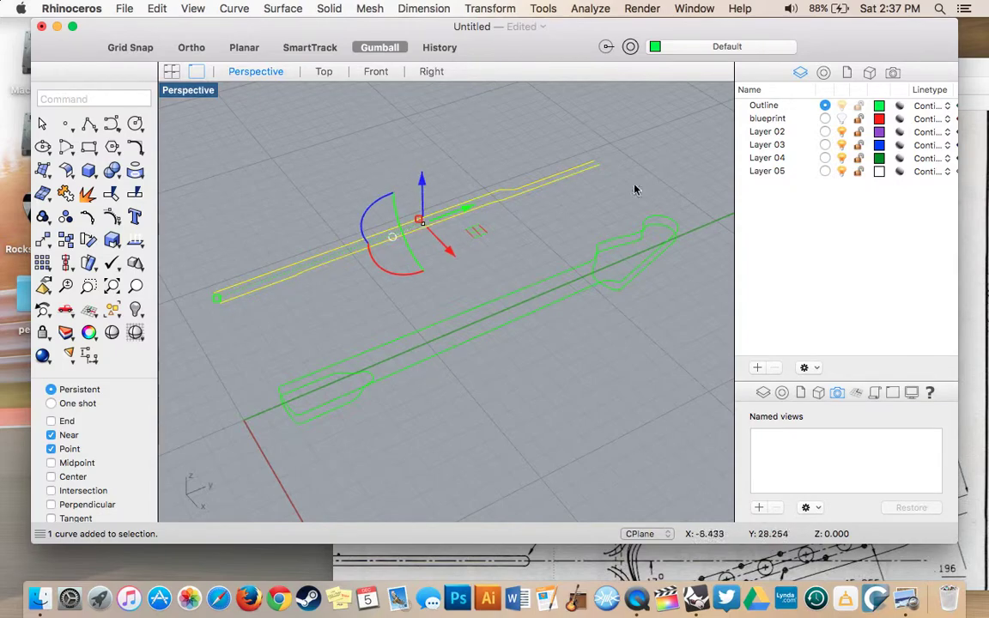
right_click(764, 132)
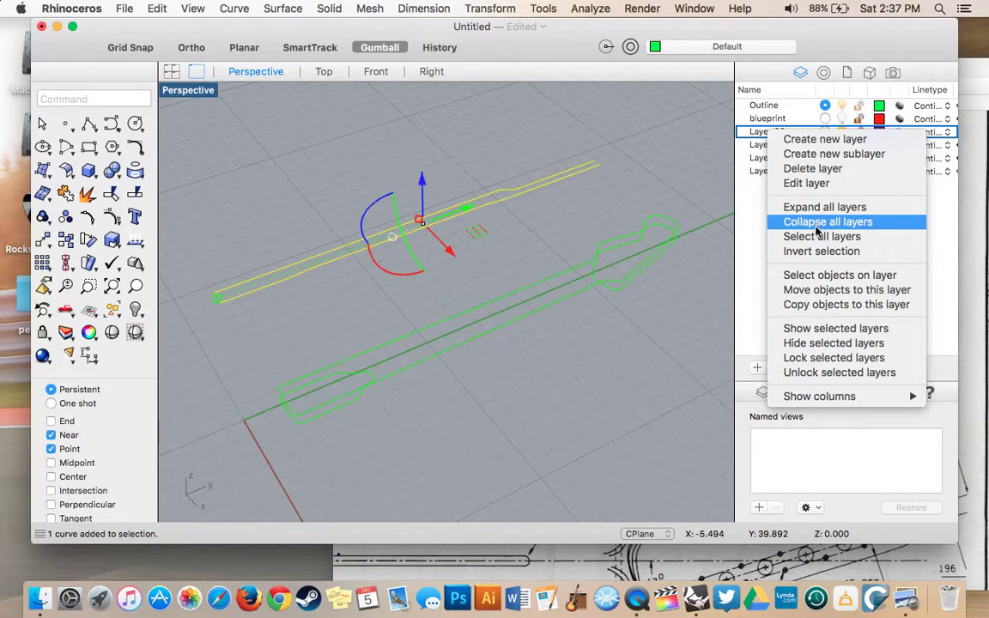
click(831, 289)
click(807, 259)
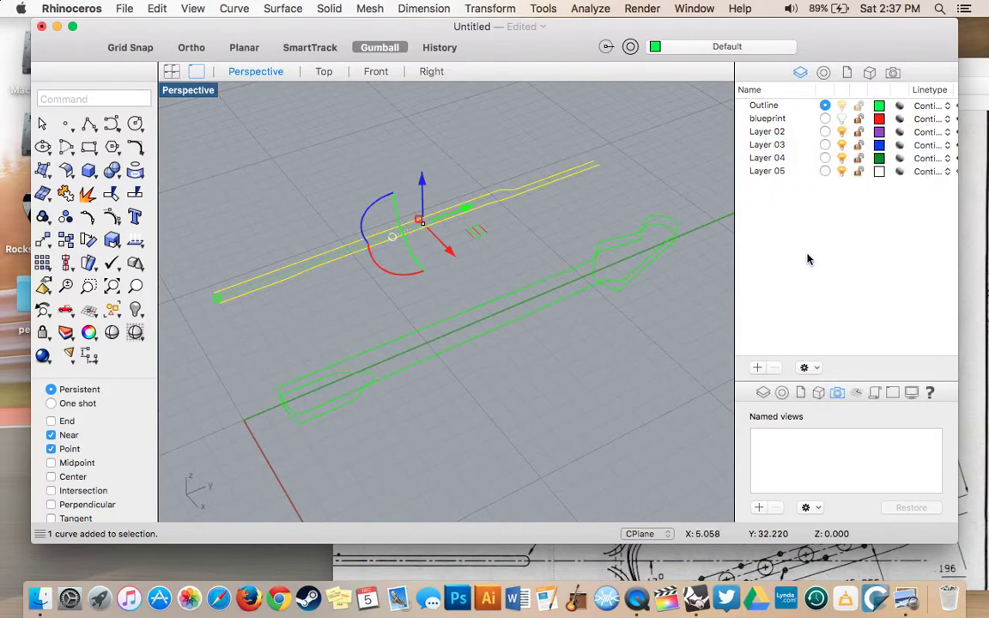
- Rename Layer 02 as "tracing lines" and deselect the side-profile curves
click(770, 133)
click(769, 133)
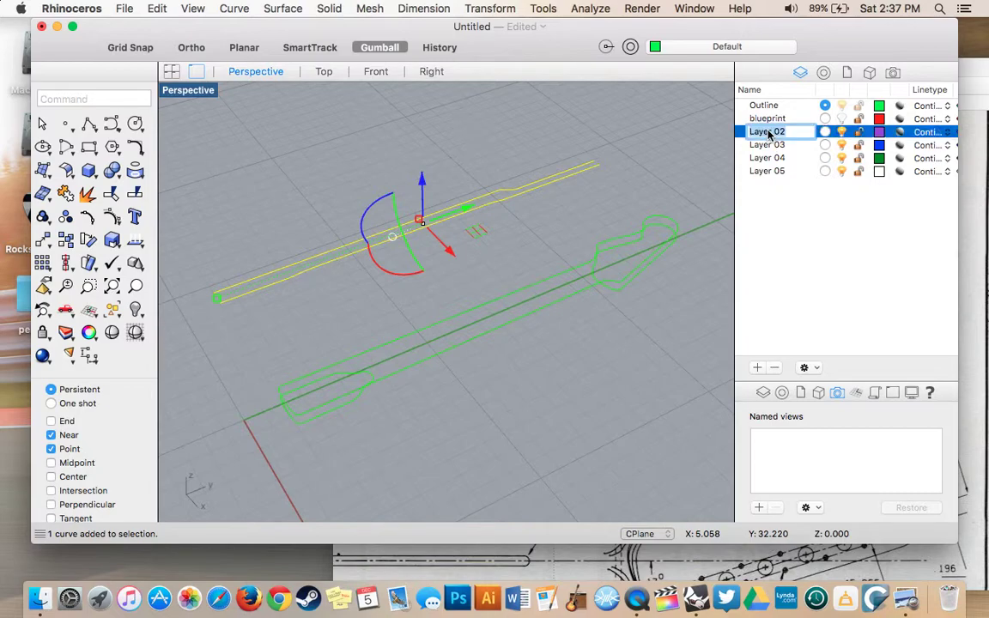
text(tracing lines)
key(Return)
click(412, 124)
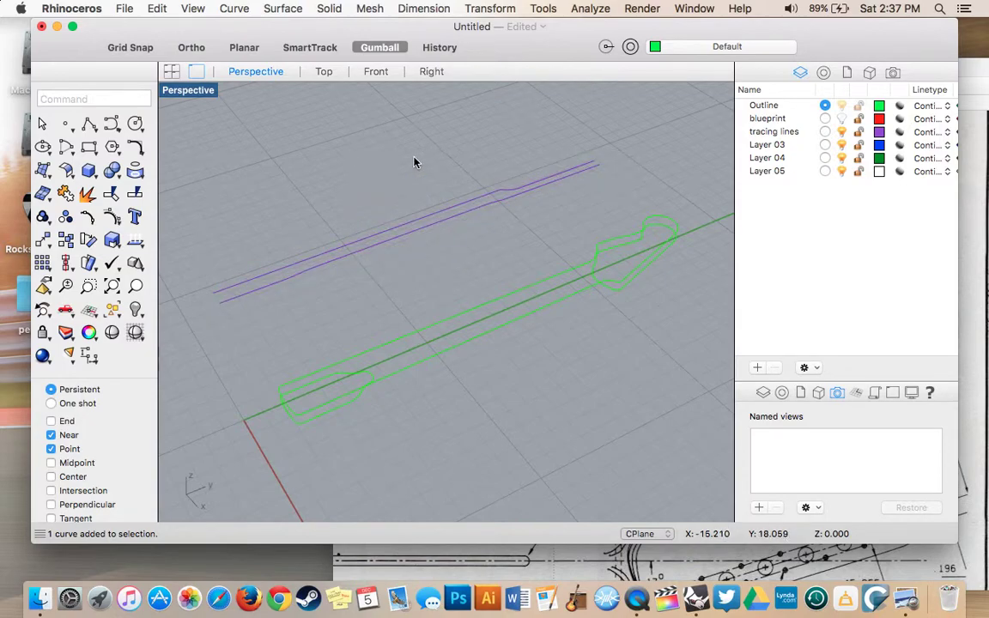
- Rotate both side-profile tracing curves 90 degrees around the Y axis so they stand upright beside the neck outline
scroll(303, 236, left, 2)
scroll(450, 276, left, 4)
shift+scroll(450, 275, left, 5)
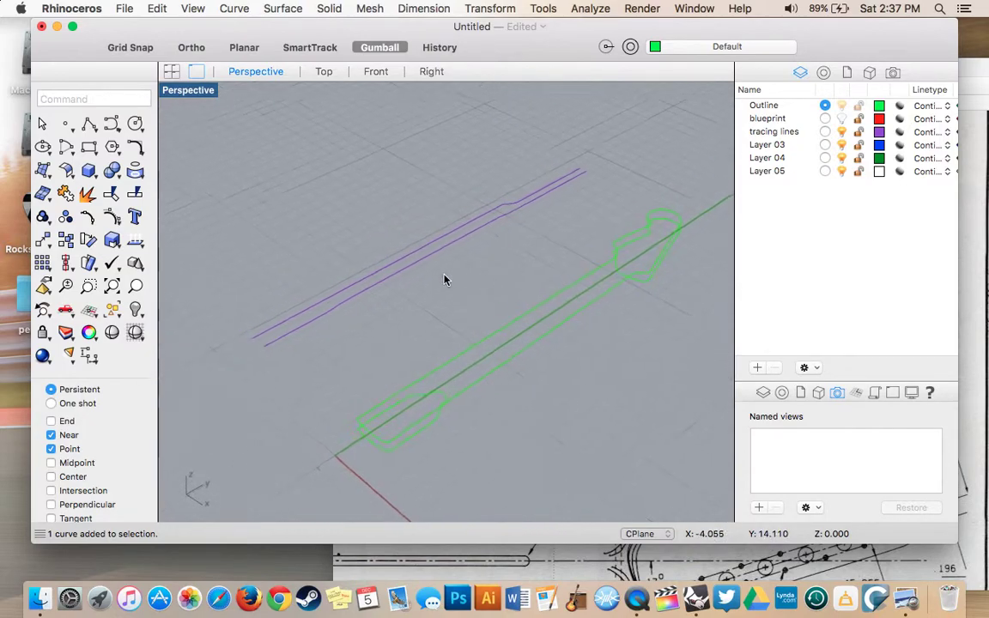
scroll(450, 280, left, 8)
scroll(450, 280, left, 2)
scroll(449, 279, right, 3)
drag(277, 117, 406, 492)
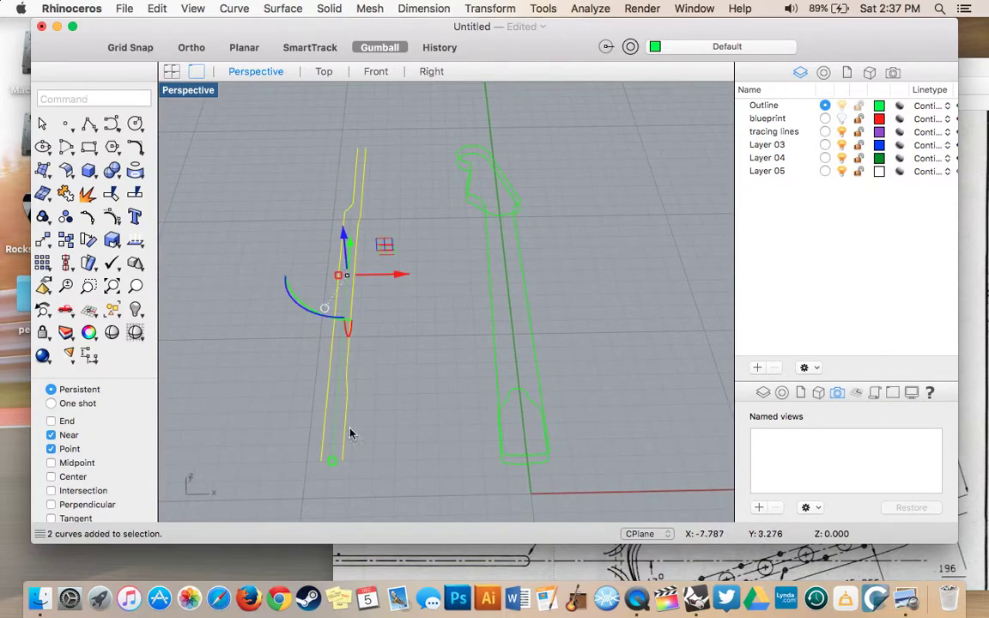
scroll(327, 289, down, 10)
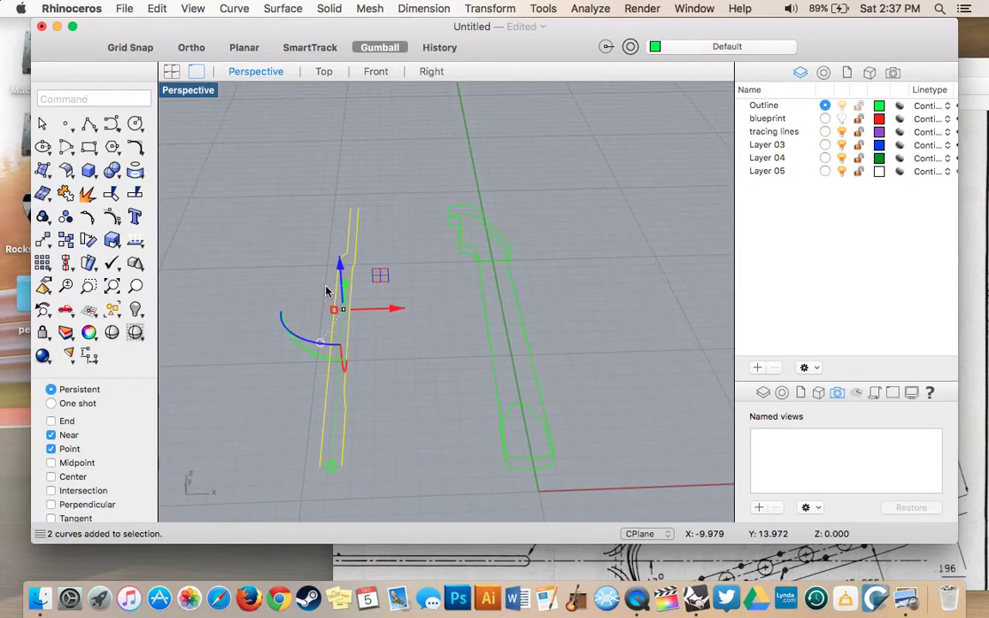
click(286, 415)
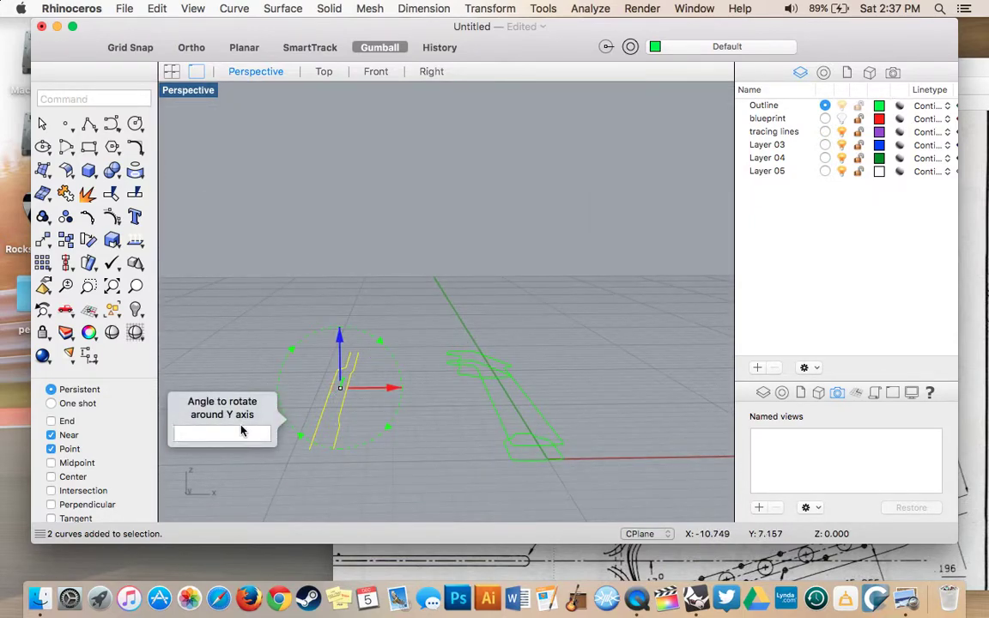
text(90)
key(Return)
scroll(252, 427, right, 10)
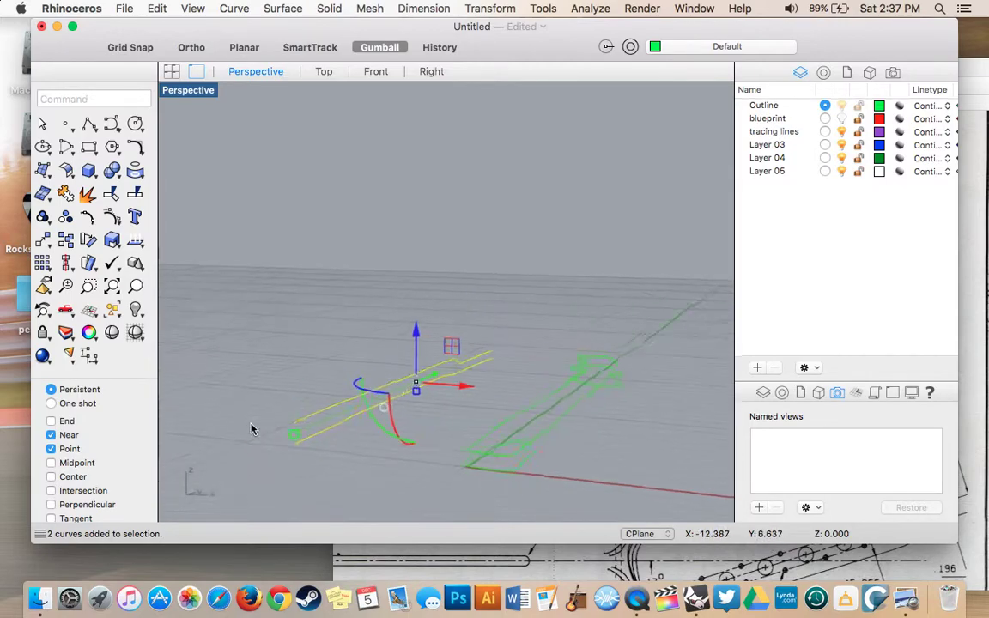
click(372, 438)
- In the Right view, shift both side-profile tracing curves slightly down to line up with the lowered heel and headstock curves
scroll(372, 438, right, 6)
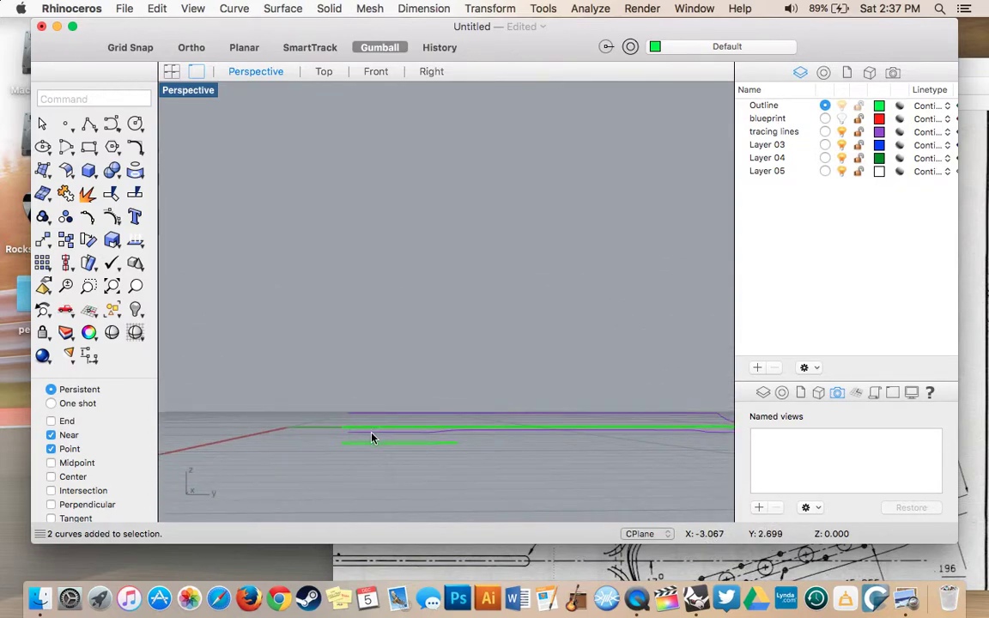
click(429, 74)
scroll(481, 289, right, 10)
scroll(481, 291, up, 5)
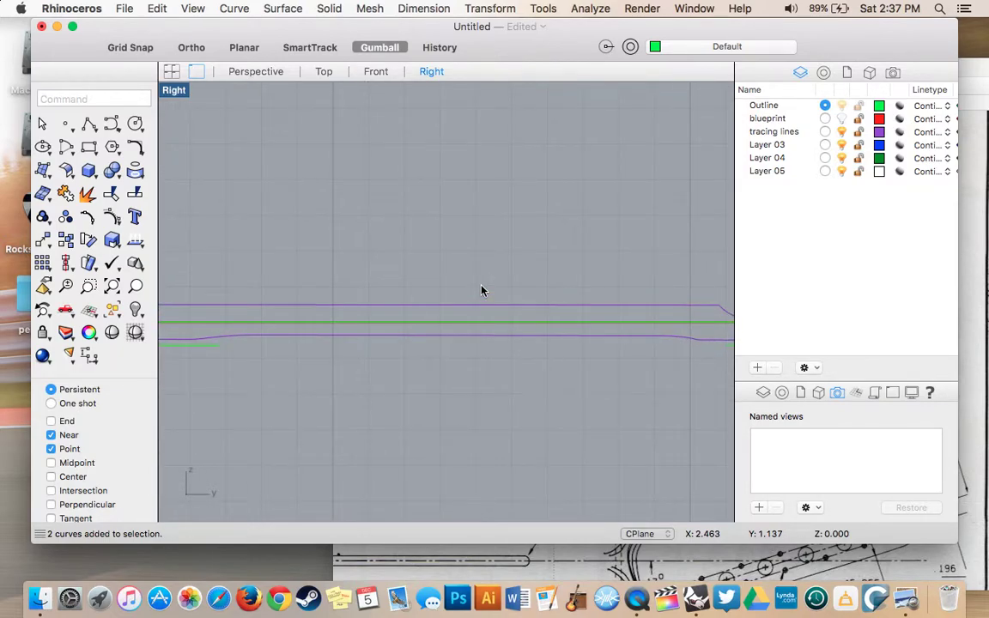
click(453, 308)
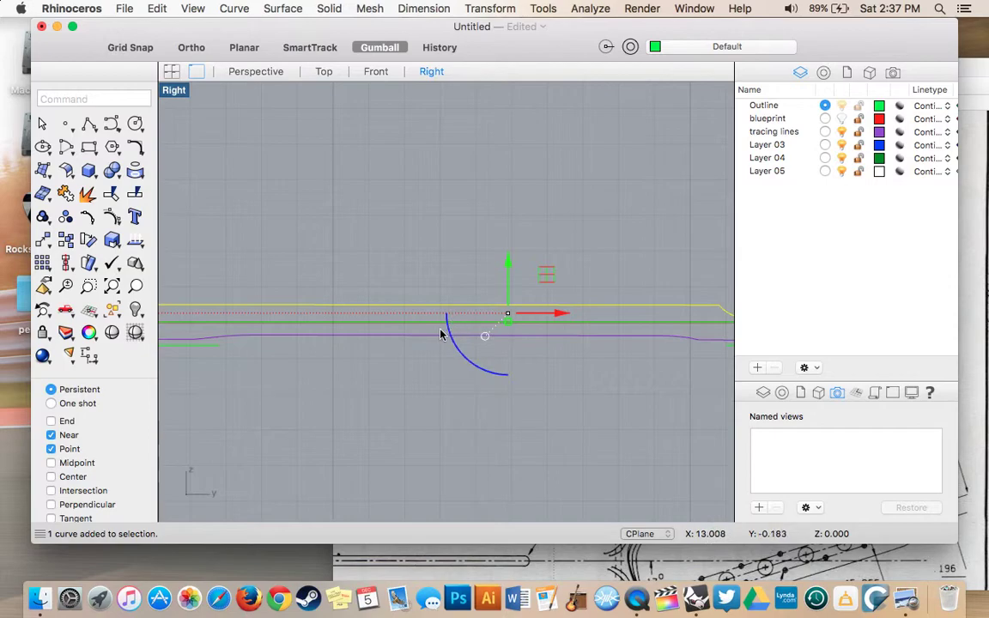
shift+click(440, 336)
scroll(448, 335, down, 4)
scroll(448, 335, left, 6)
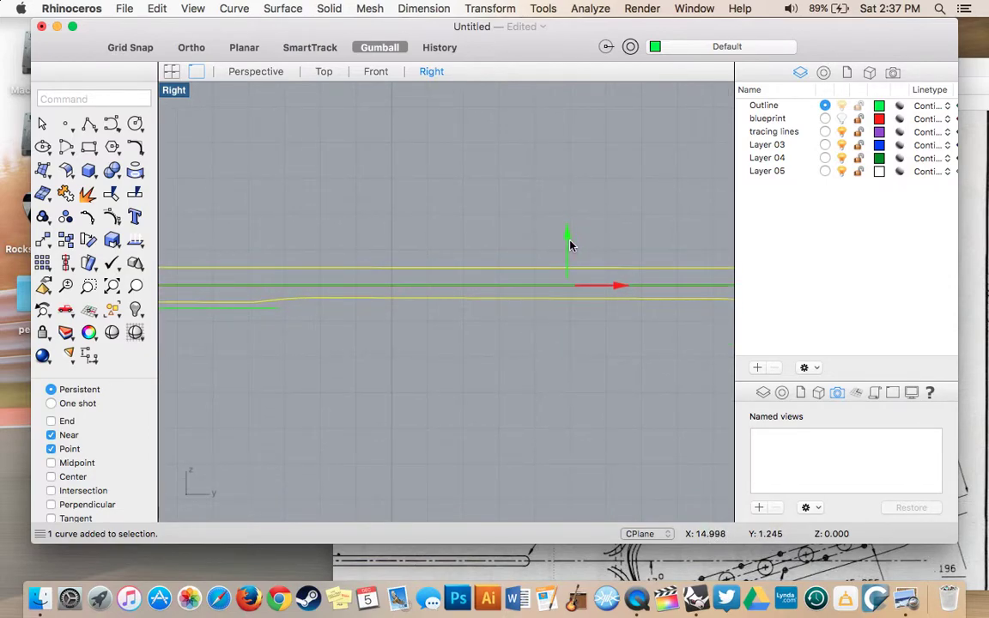
drag(571, 245, 570, 250)
- Examine how the side-profile tracing curves line up with the outline curves along the neck, especially at the headstock transition
right_drag(380, 354, 539, 331)
scroll(336, 268, up, 7)
scroll(335, 269, up, 2)
scroll(624, 372, right, 5)
scroll(624, 372, right, 5)
scroll(616, 376, down, 6)
scroll(617, 376, right, 8)
scroll(615, 375, right, 5)
scroll(616, 375, left, 3)
scroll(616, 375, down, 1)
scroll(616, 376, right, 3)
scroll(616, 375, right, 1)
scroll(515, 330, left, 3)
scroll(386, 291, left, 1)
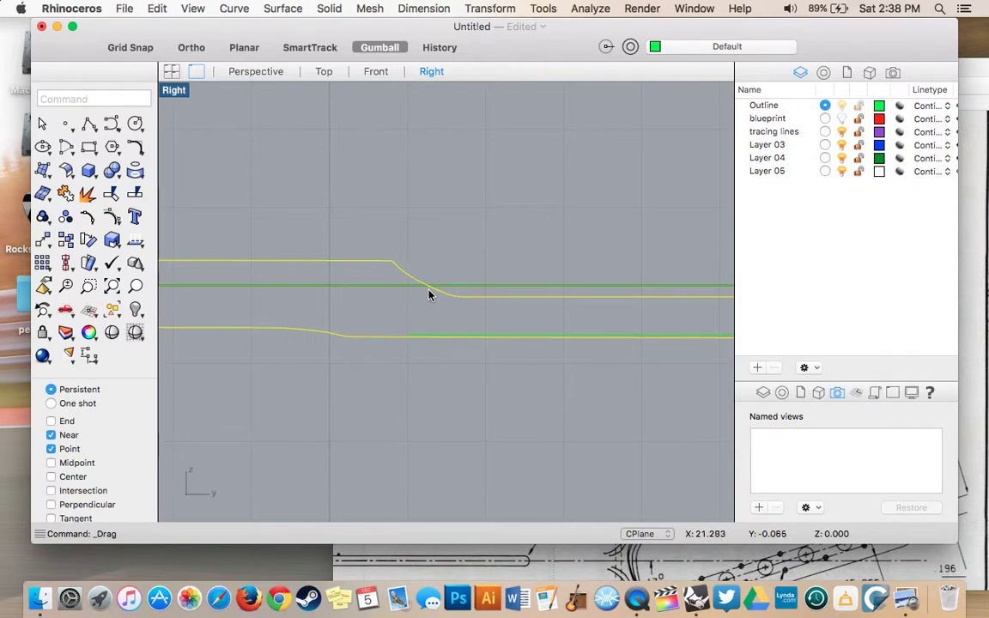
scroll(329, 266, left, 15)
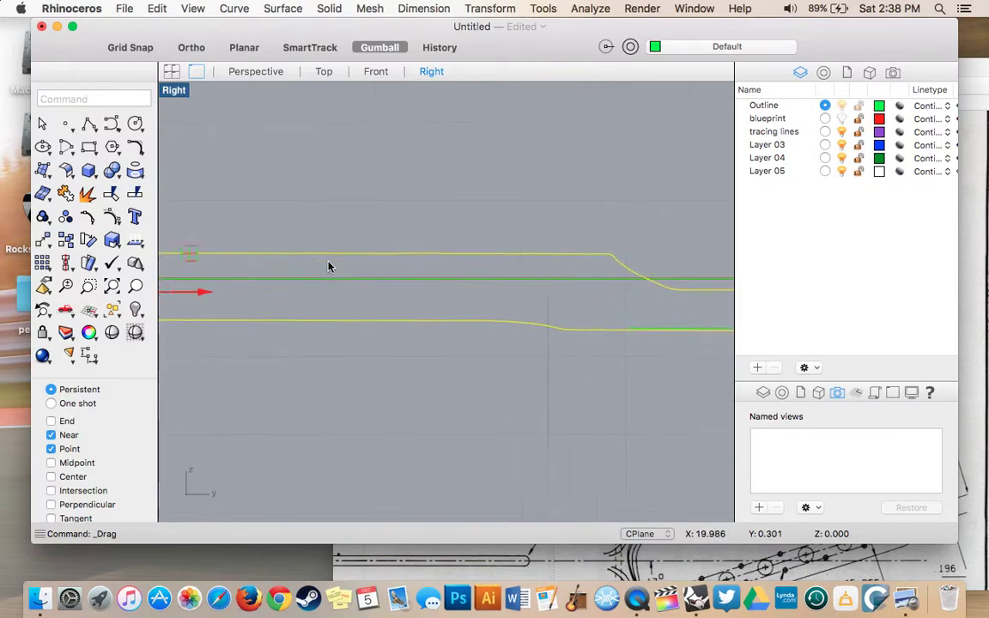
scroll(168, 230, right, 12)
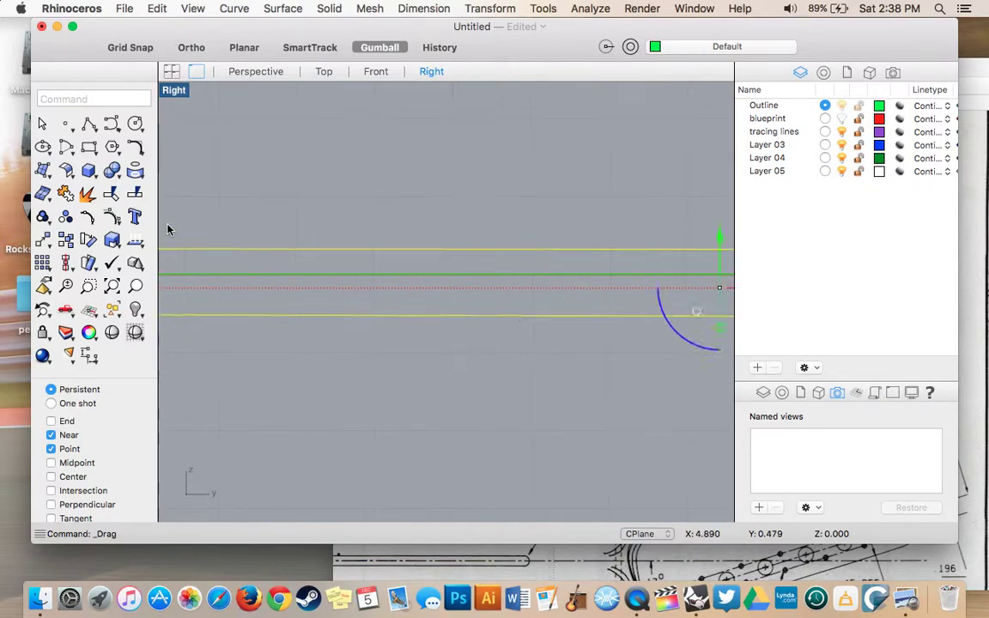
scroll(517, 307, right, 12)
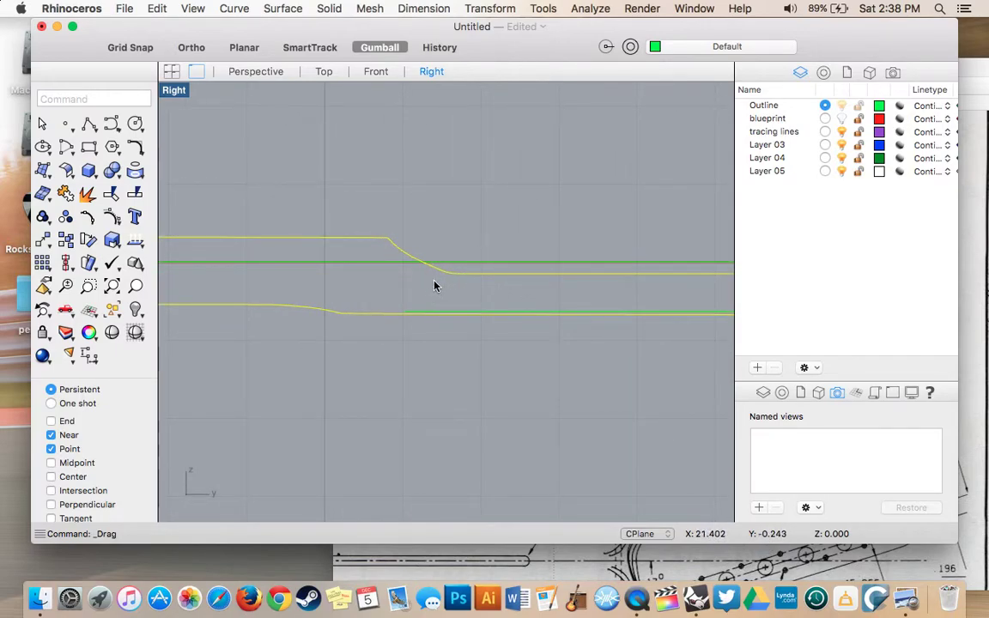
click(468, 207)
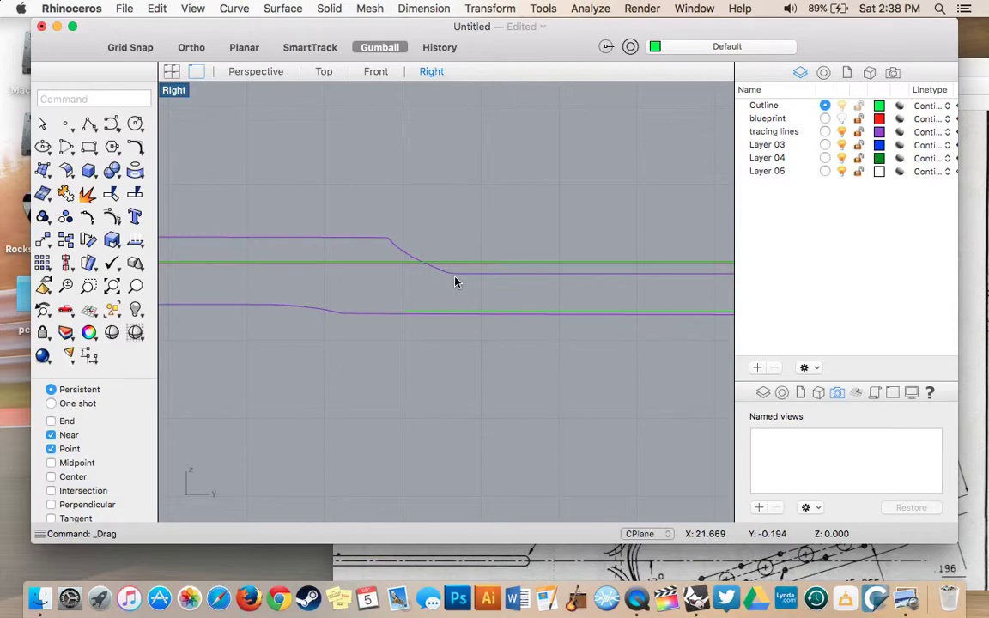
- Select the full neck outline curve and turn on its control points
click(363, 266)
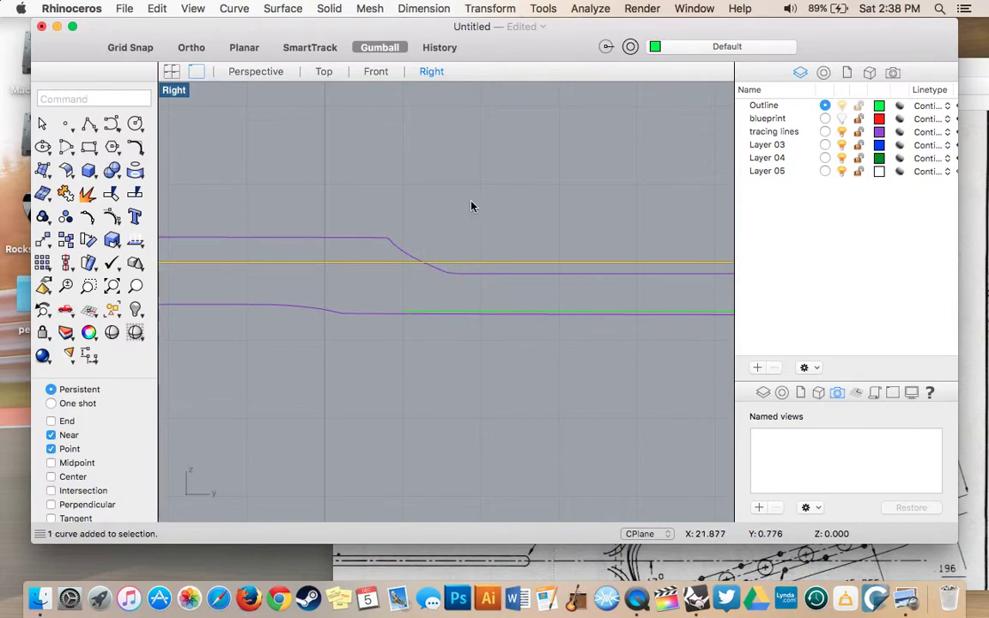
click(255, 72)
scroll(516, 435, up, 10)
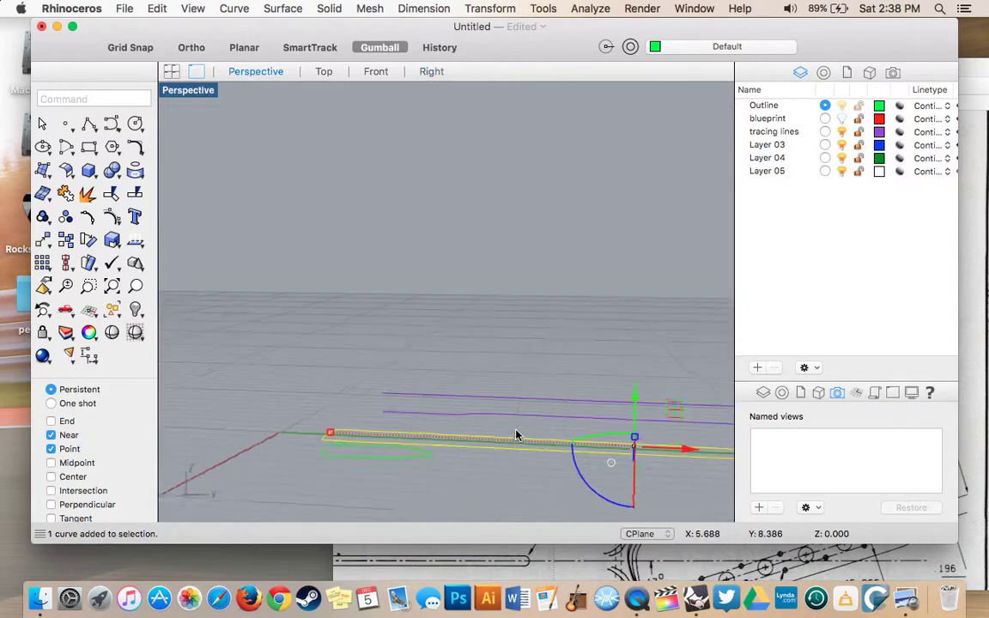
shift+scroll(516, 434, right, 10)
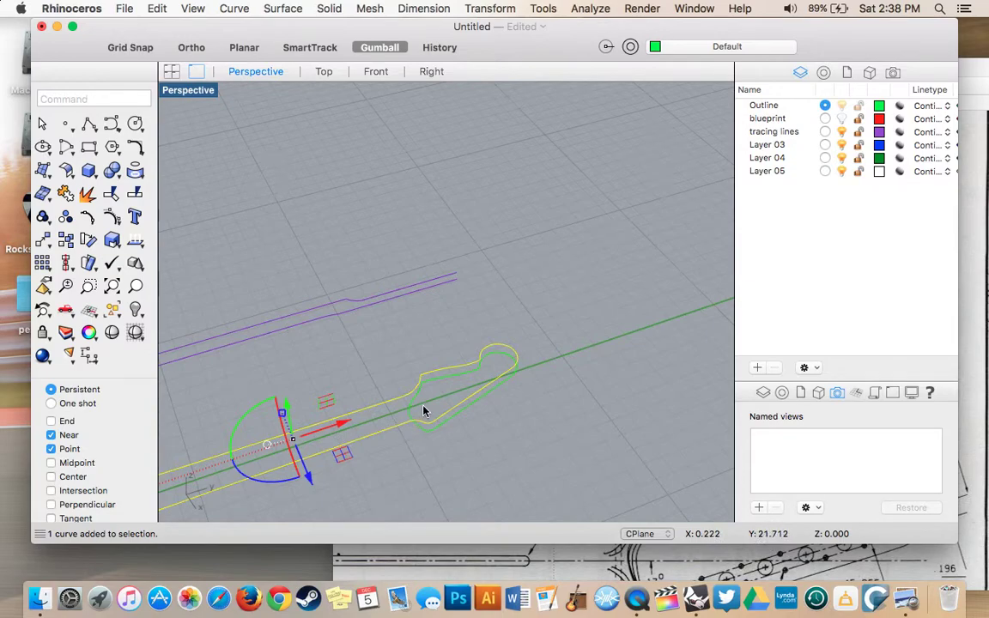
key(F10)
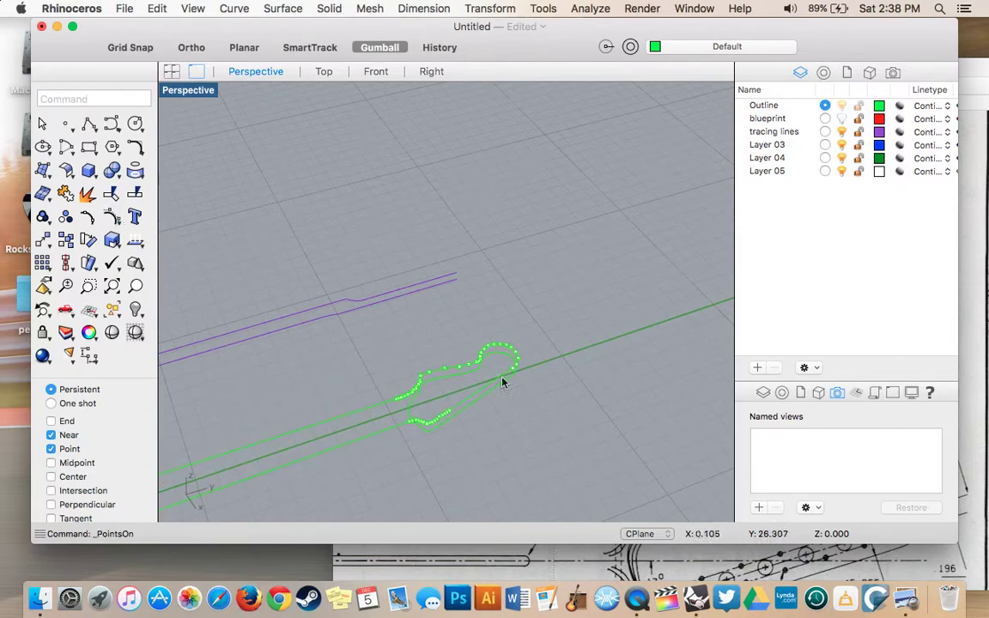
- In the Right view, compare the outline's control points with the headstock side profile, from the transition curve to the tip
click(431, 71)
scroll(580, 248, up, 3)
scroll(581, 248, up, 2)
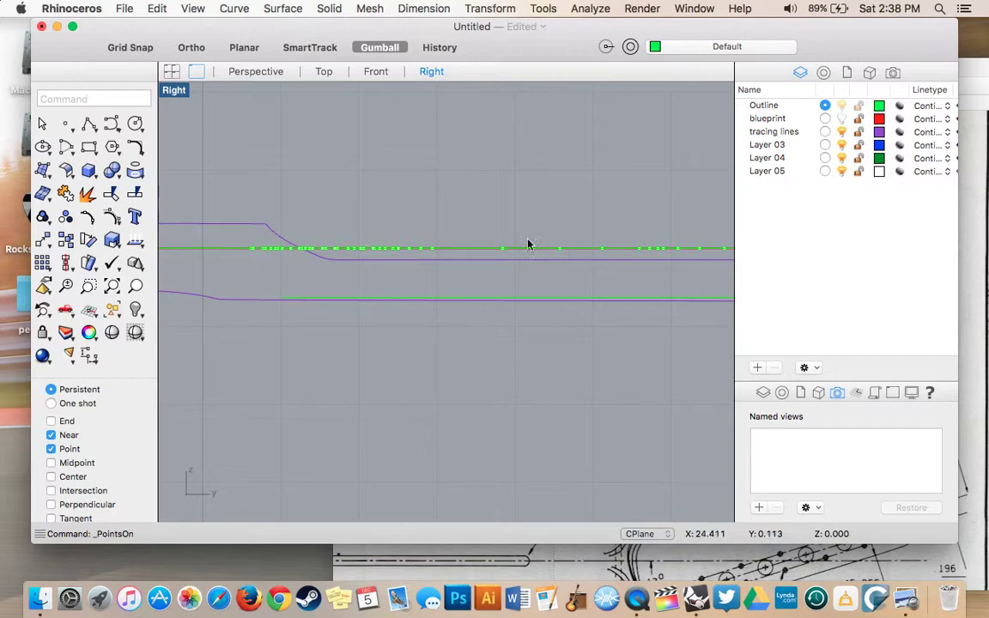
scroll(658, 275, right, 5)
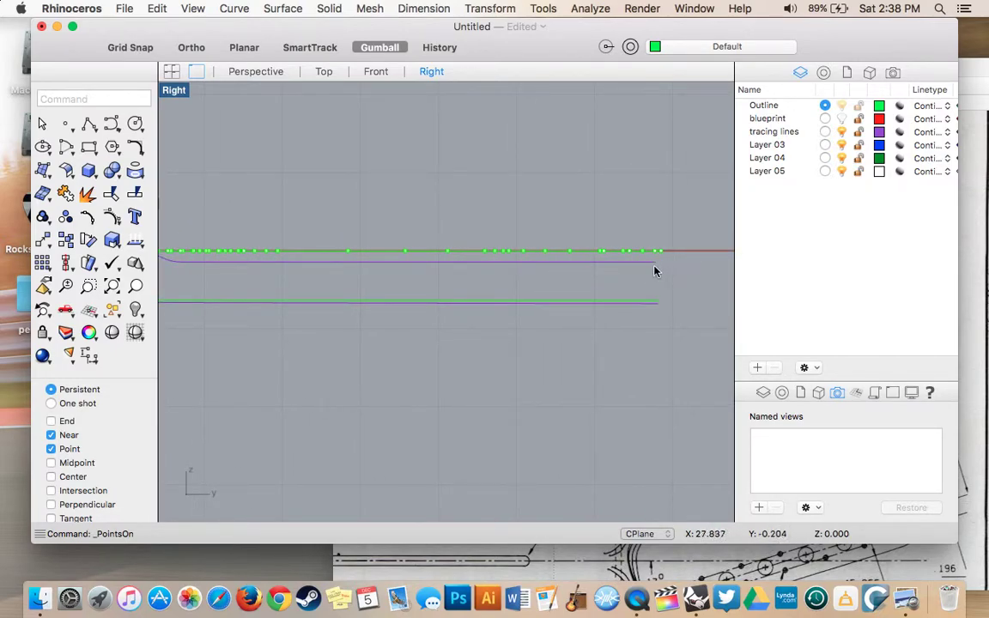
scroll(543, 277, left, 10)
scroll(519, 272, up, 6)
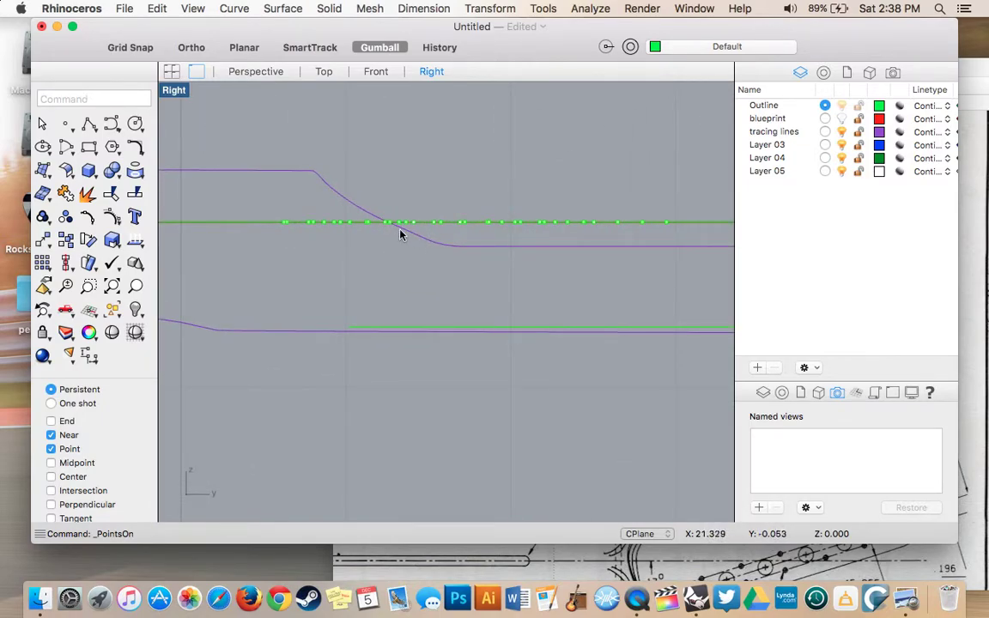
scroll(440, 268, right, 18)
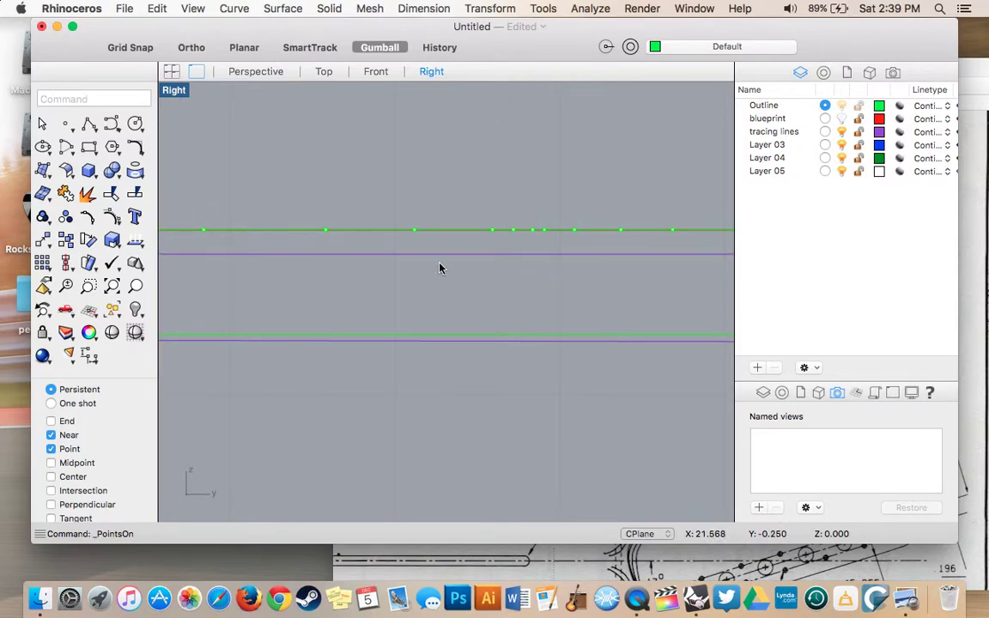
scroll(439, 268, up, 2)
scroll(439, 268, down, 5)
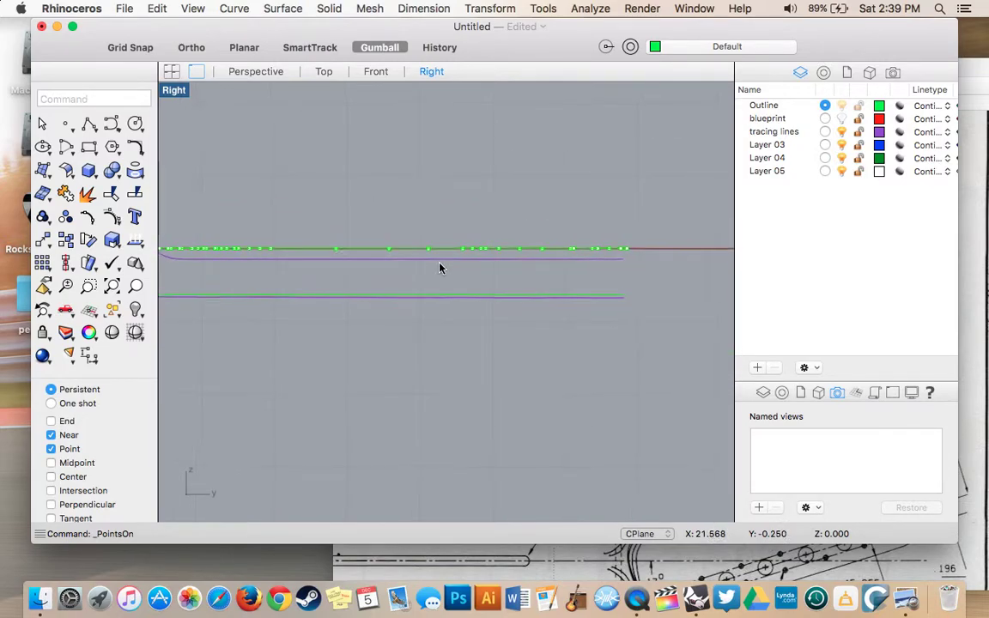
- In the Right view, select the neck outline's control points around the headstock tip
click(627, 254)
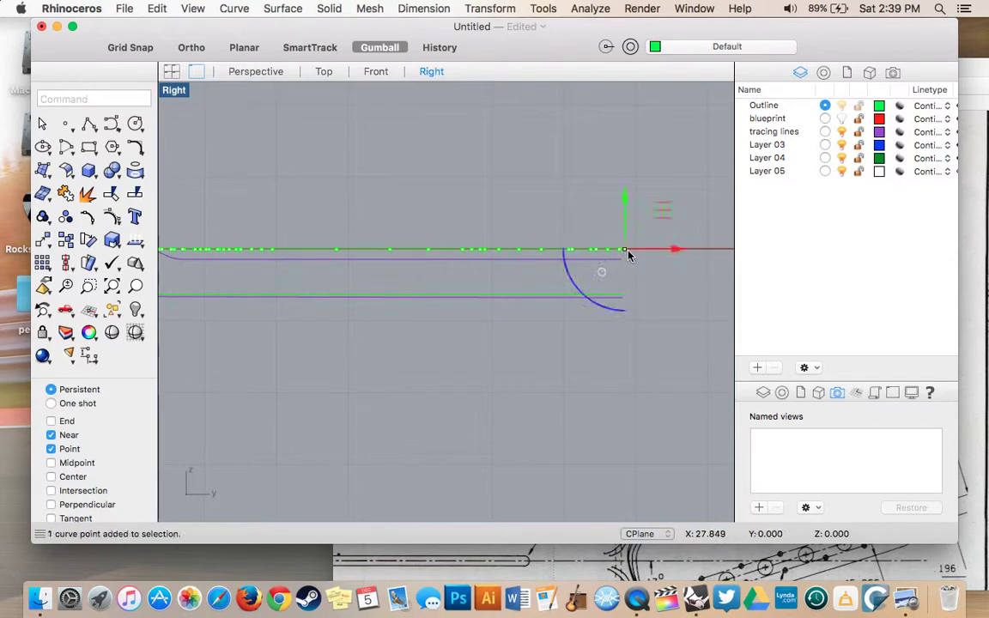
click(623, 253)
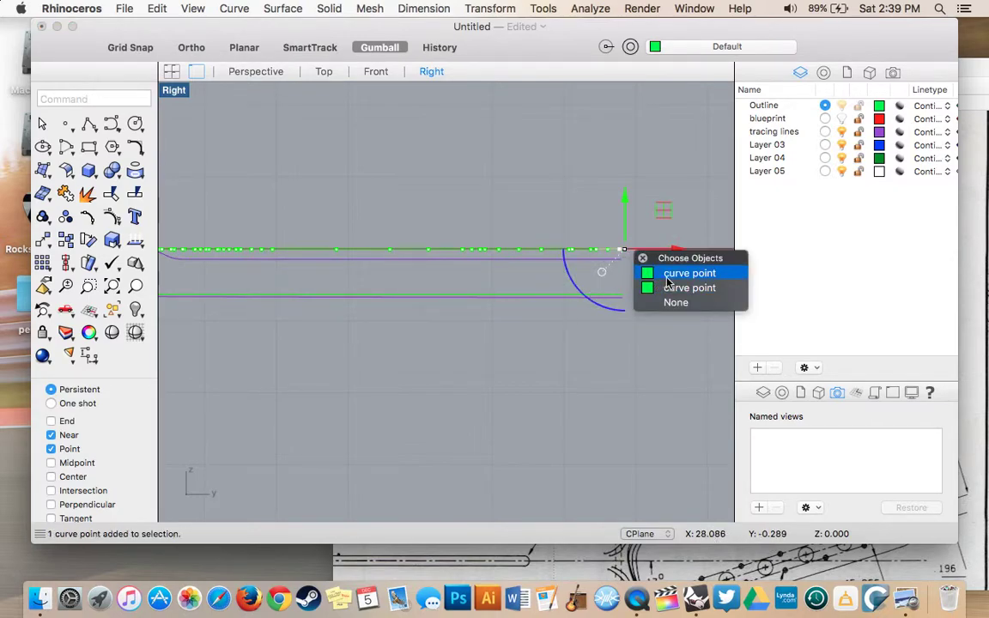
click(682, 273)
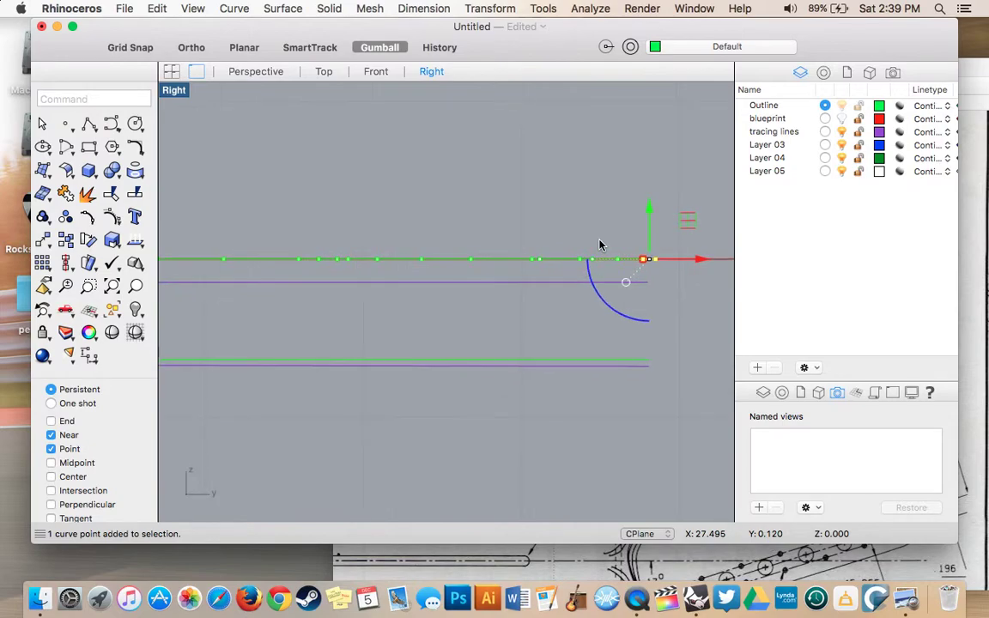
drag(648, 266, 377, 260)
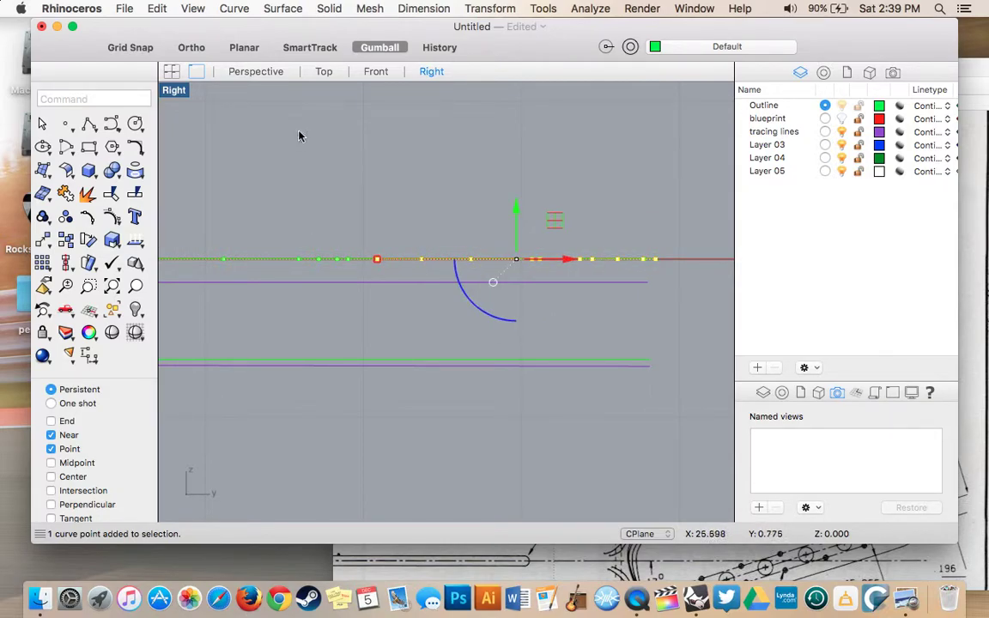
- In the Perspective view, extend the selection to the control points along both long edges of the headstock
click(240, 73)
scroll(495, 442, up, 2)
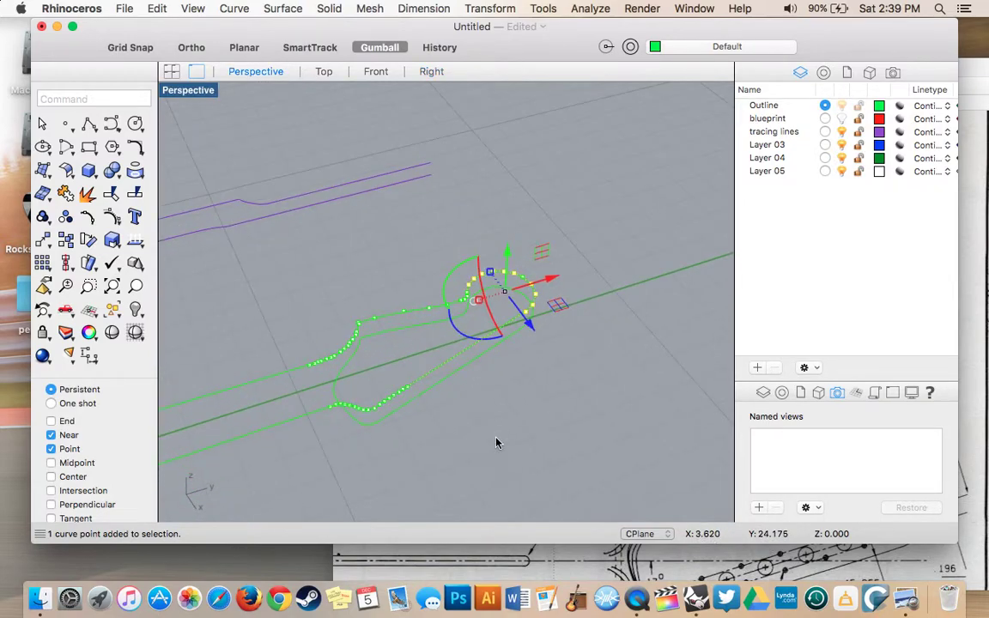
scroll(516, 292, up, 2)
right_drag(522, 296, 522, 275)
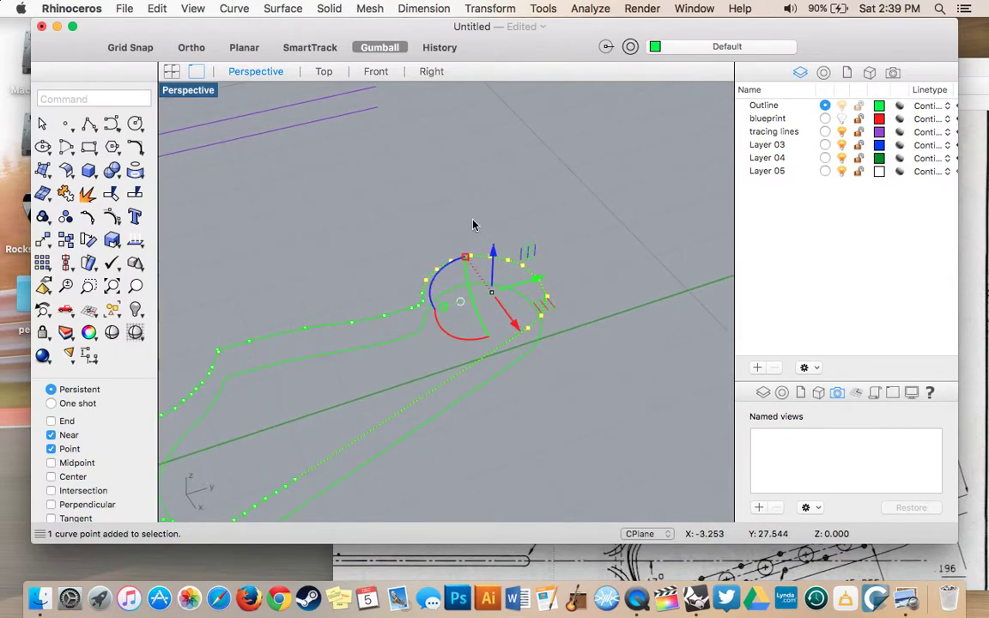
right_drag(469, 225, 427, 223)
drag(478, 298, 299, 331)
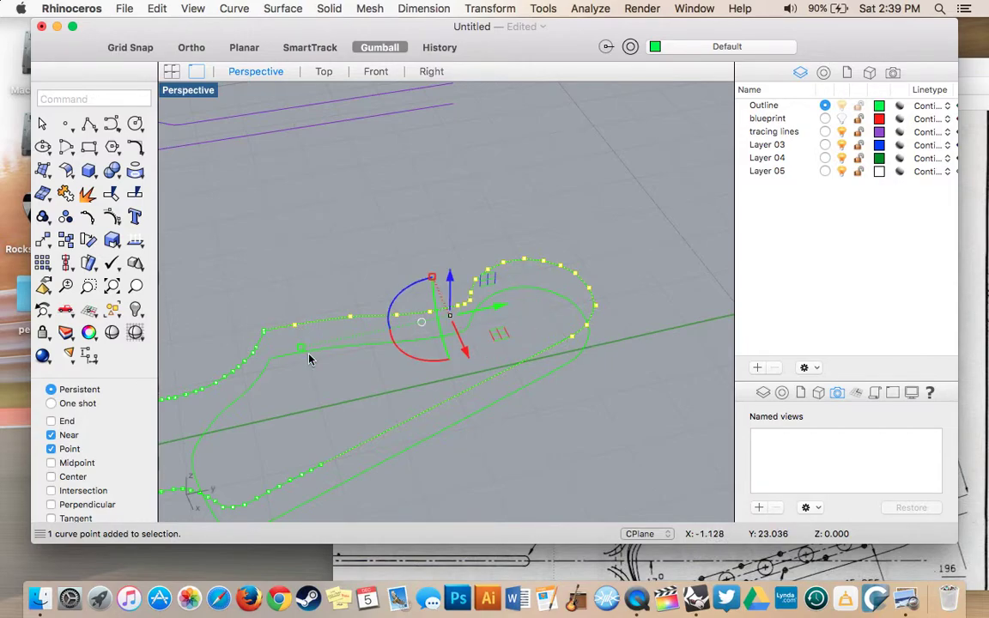
shift+scroll(309, 354, down, 1)
shift+click(314, 453)
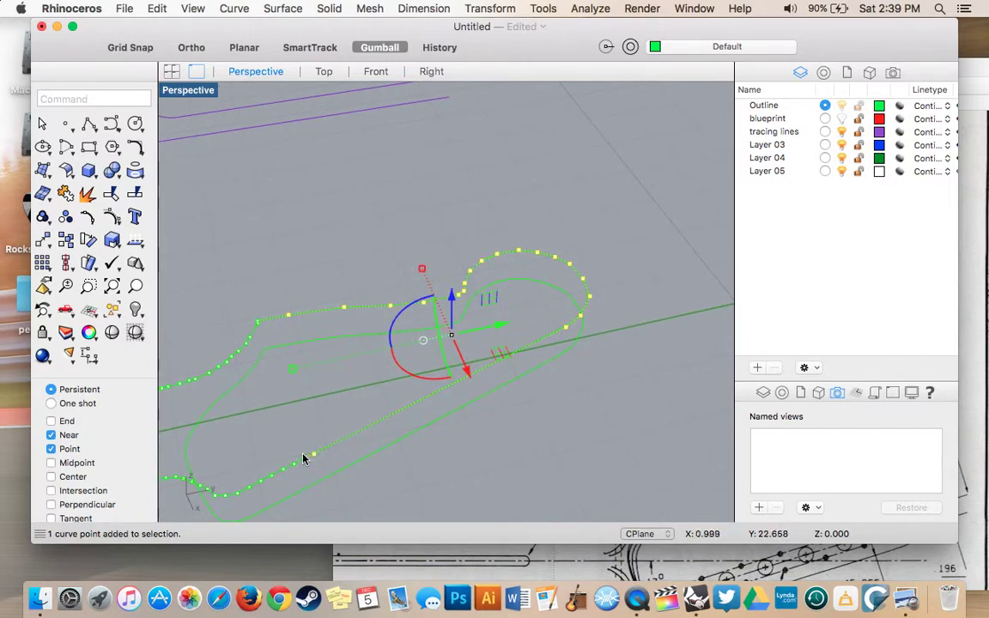
shift+click(304, 459)
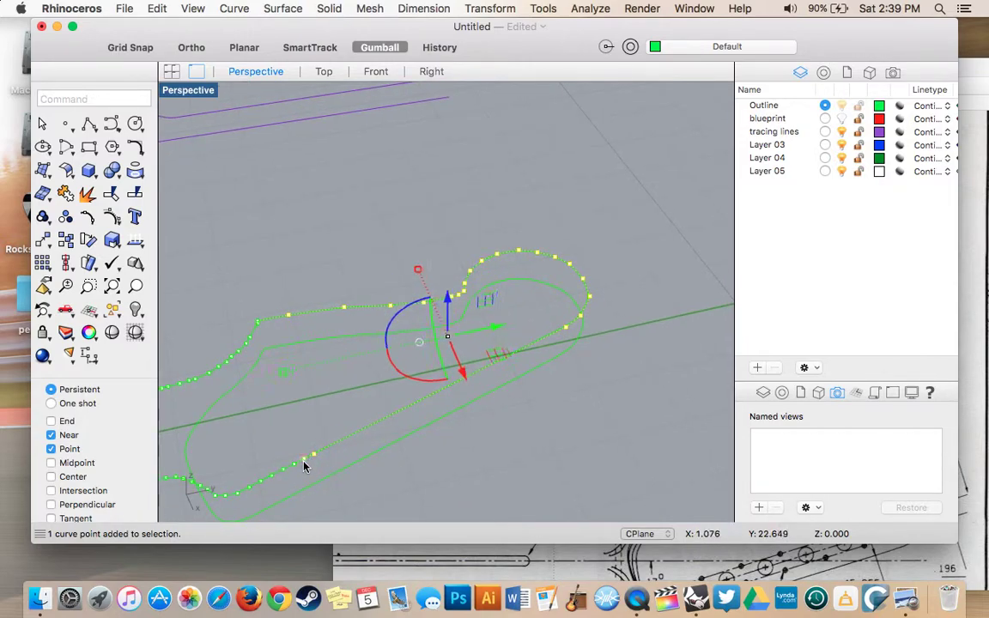
- Compare the selection with the transition curve in the Right view, then add three more control points along the headstock's near edge in Perspective
click(427, 75)
scroll(417, 199, left, 10)
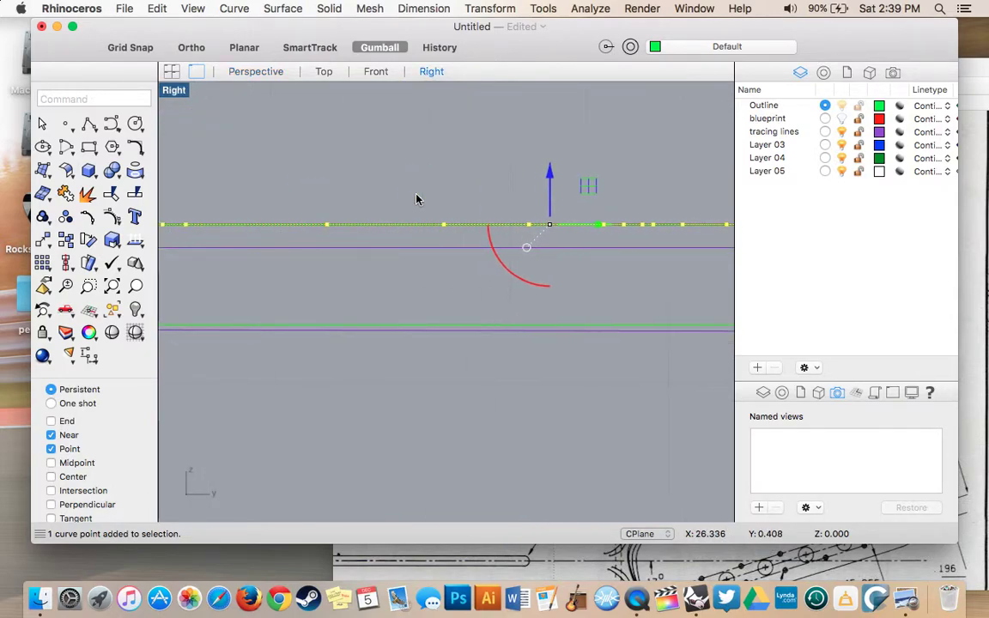
scroll(417, 199, left, 5)
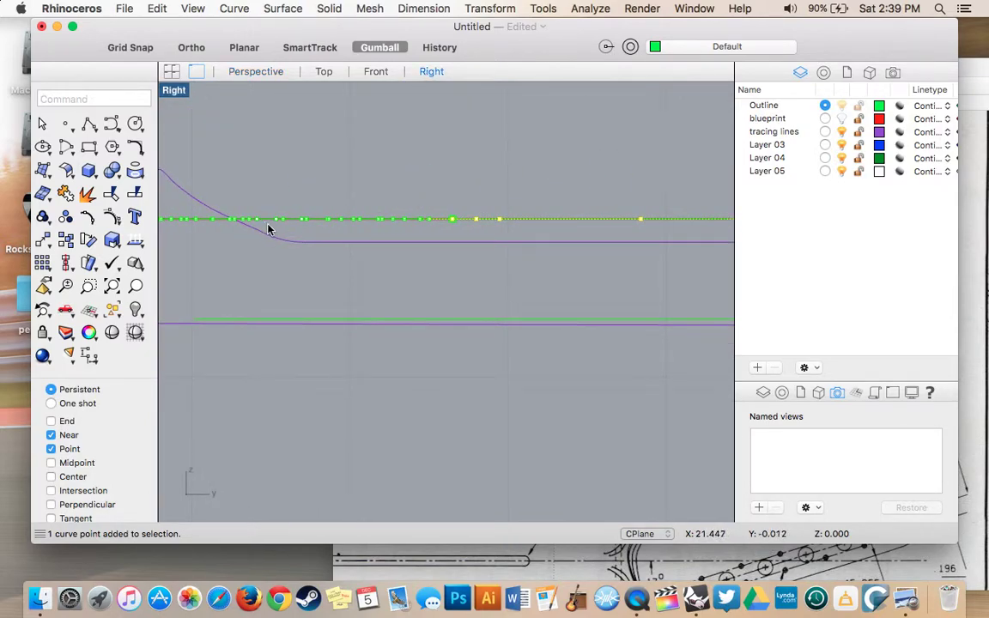
click(245, 74)
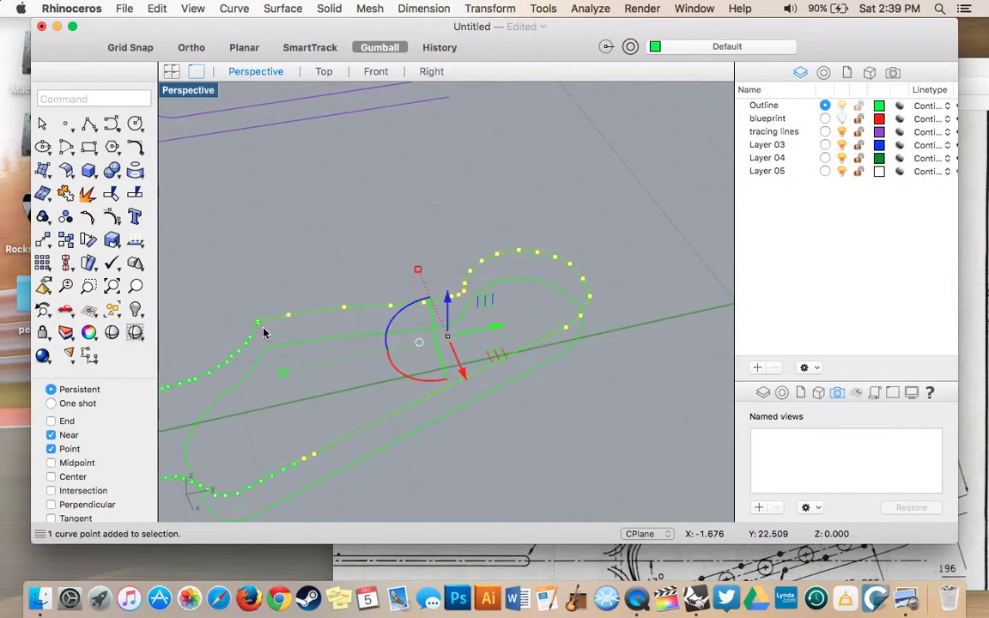
shift+click(296, 466)
shift+click(286, 470)
shift+click(274, 478)
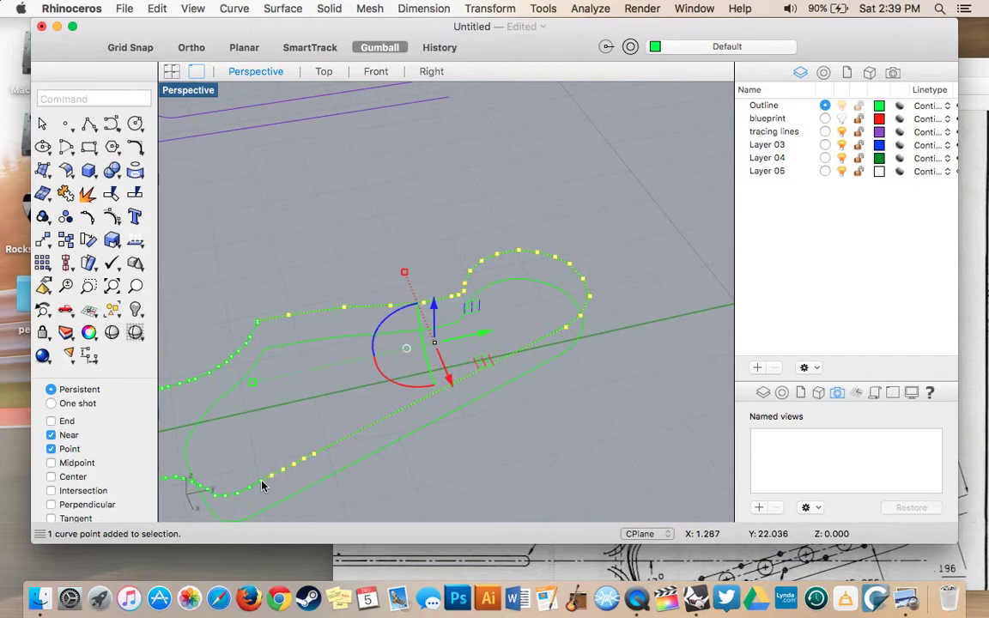
- Add the control points at the headstock's far corner and the start of its curve toward the neck to the selection
scroll(262, 338, up, 3)
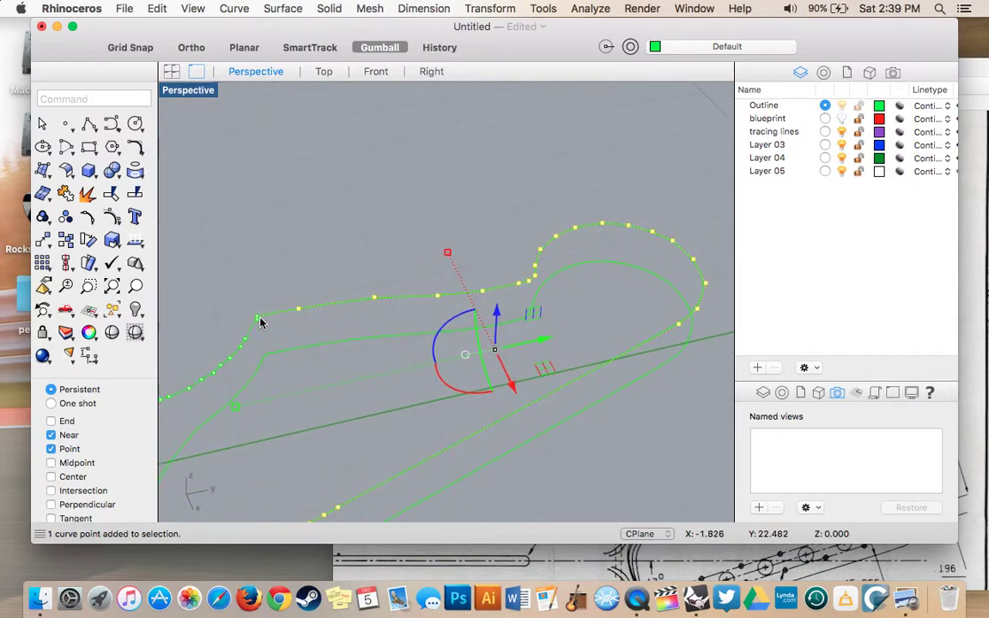
shift+click(259, 321)
click(278, 311)
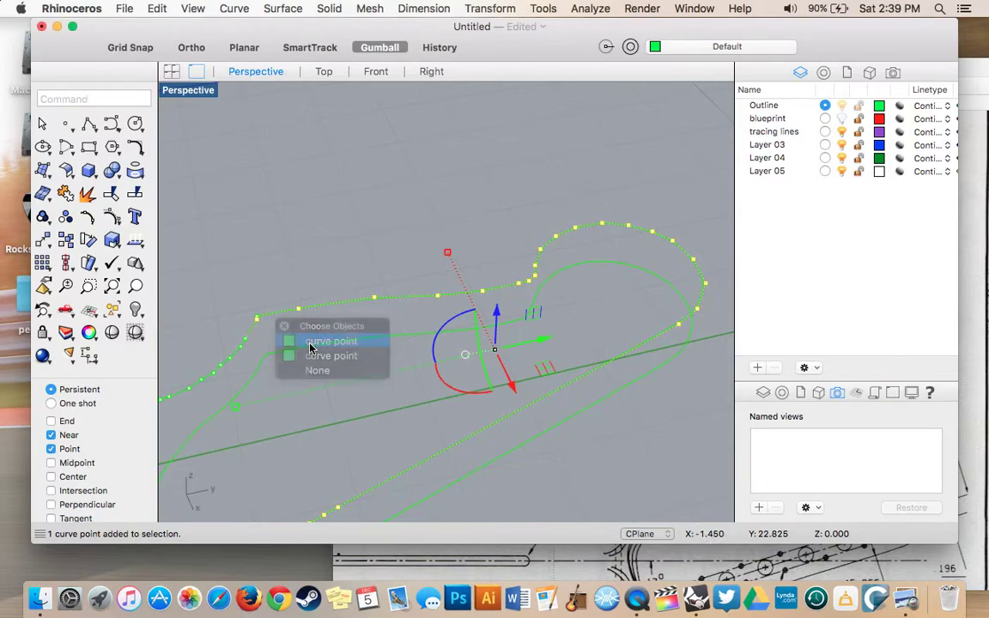
shift+click(256, 317)
shift+click(246, 340)
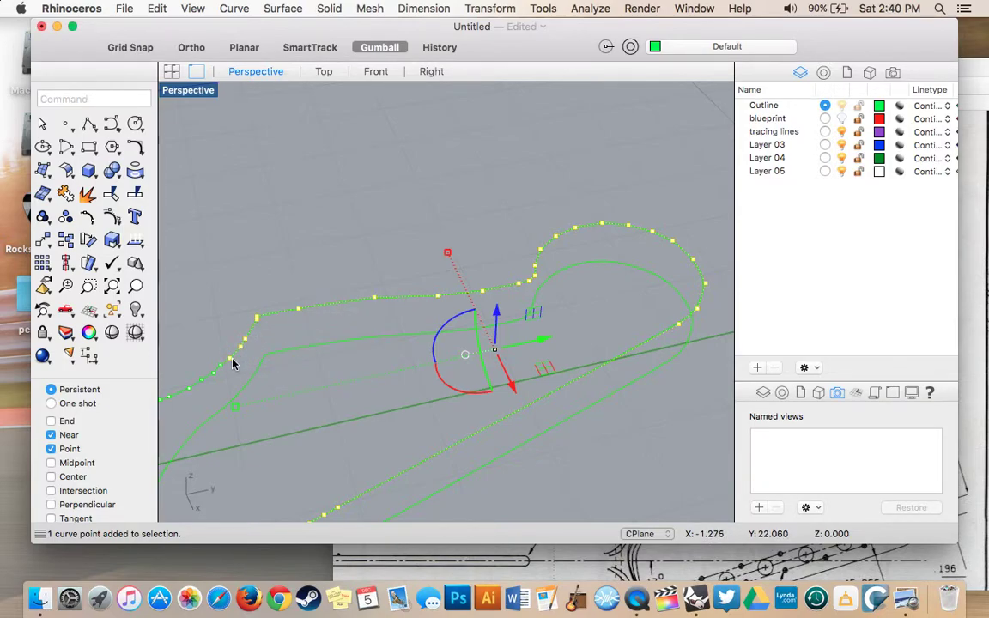
shift+click(221, 366)
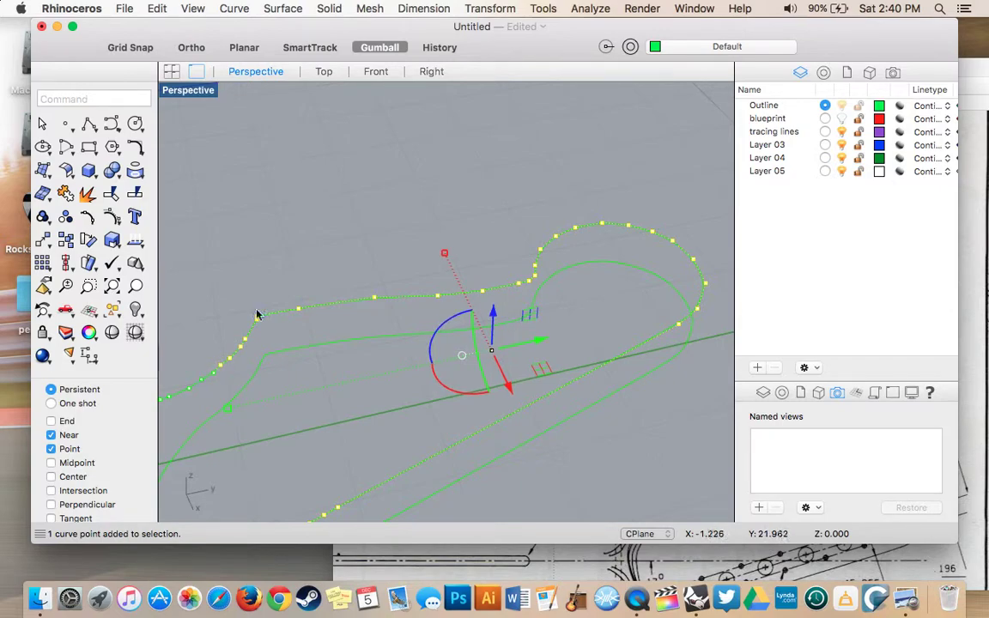
- In the Right view, lower the selected headstock control points onto the flat part of the upper side-profile tracing curve
click(431, 71)
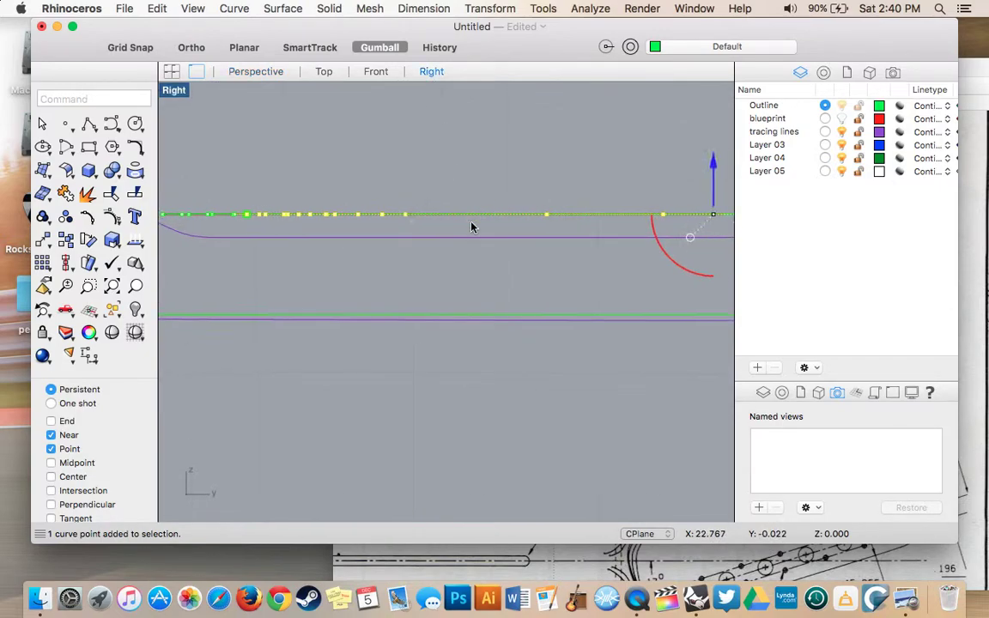
scroll(471, 226, right, 2)
scroll(472, 226, down, 6)
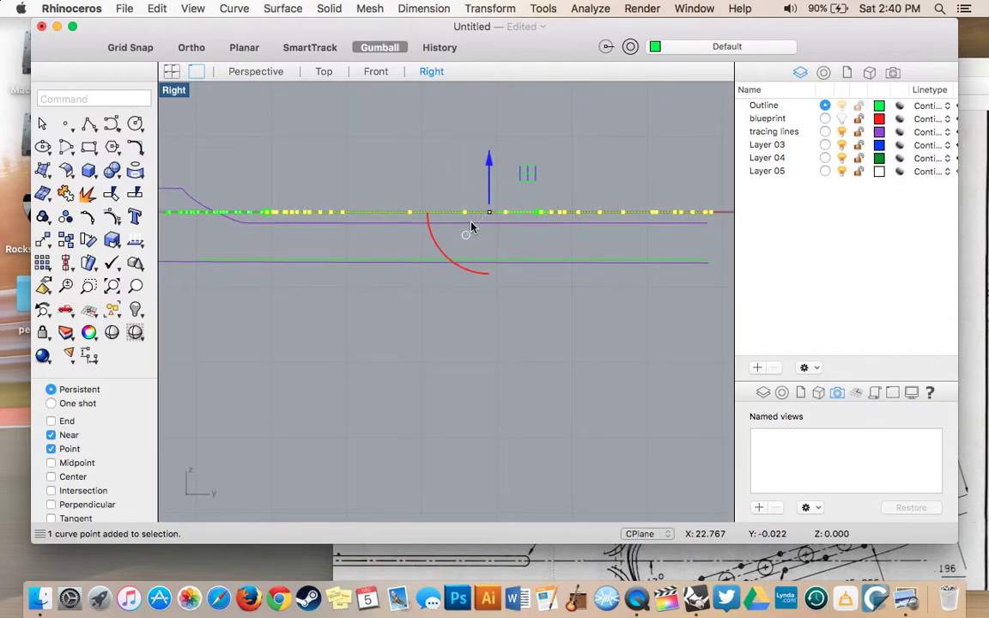
drag(488, 178, 490, 176)
scroll(492, 209, up, 6)
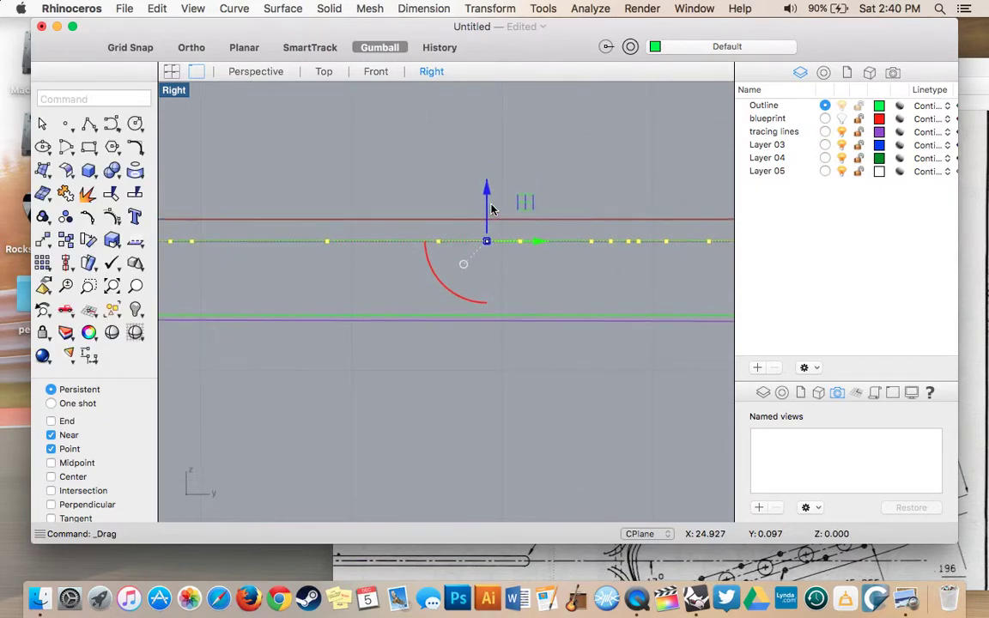
scroll(412, 294, left, 10)
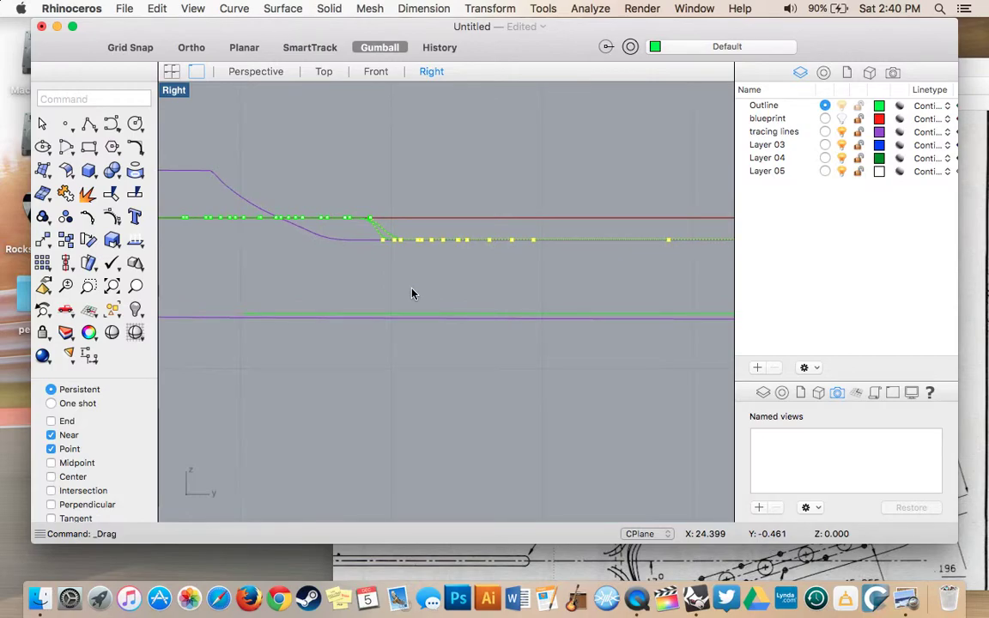
- Lower the unmoved outline control points nearest the dropped headstock section to the flat tracing line
click(414, 291)
scroll(410, 283, up, 6)
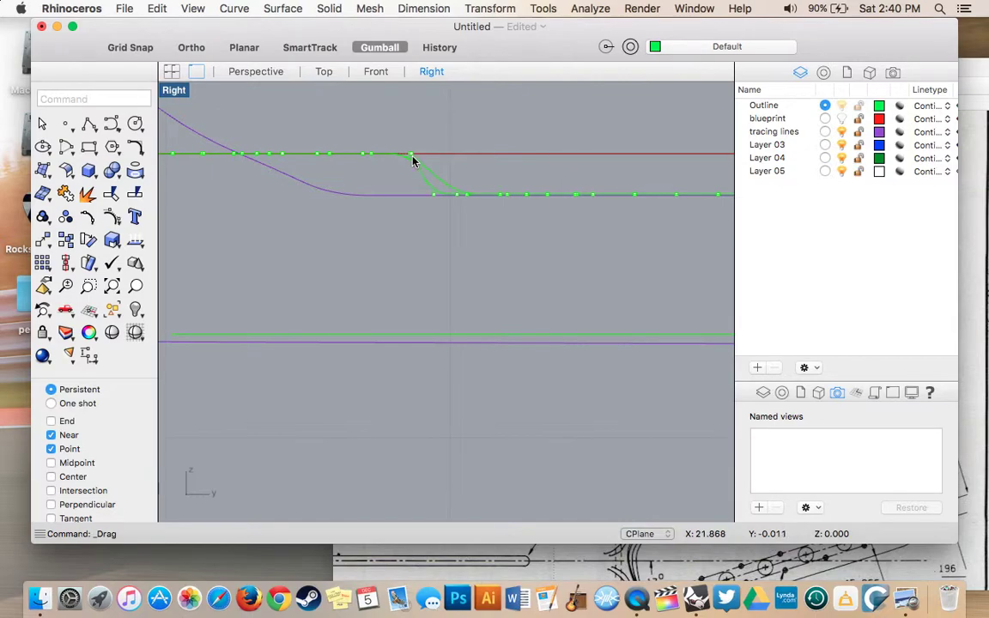
click(413, 160)
click(446, 178)
drag(412, 138, 419, 177)
click(405, 160)
click(411, 153)
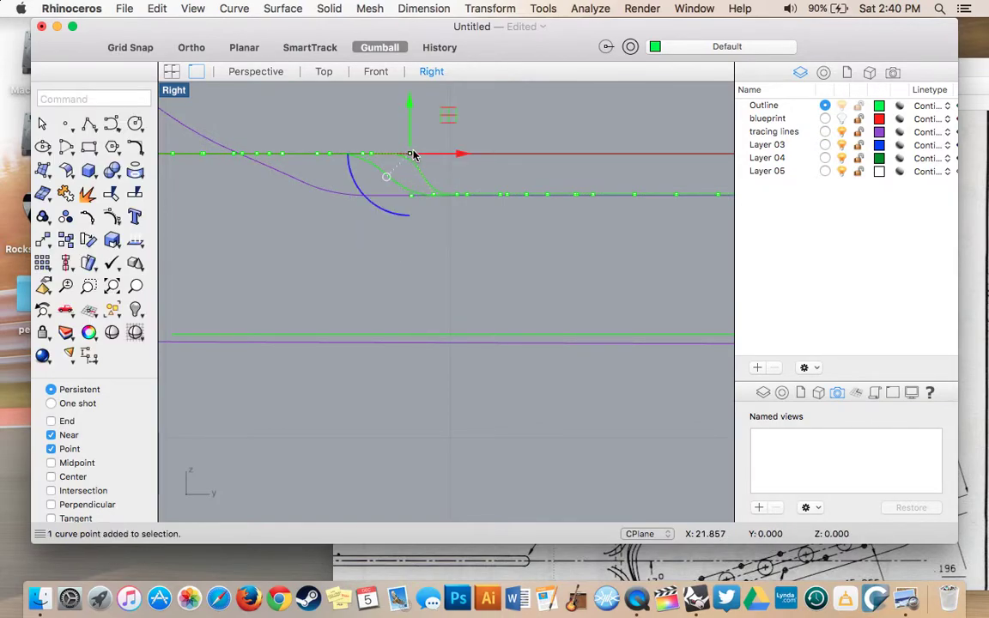
drag(413, 139, 419, 178)
- Lower the next outline control points toward the neck onto the lower bend of the transition tracing curve
click(371, 155)
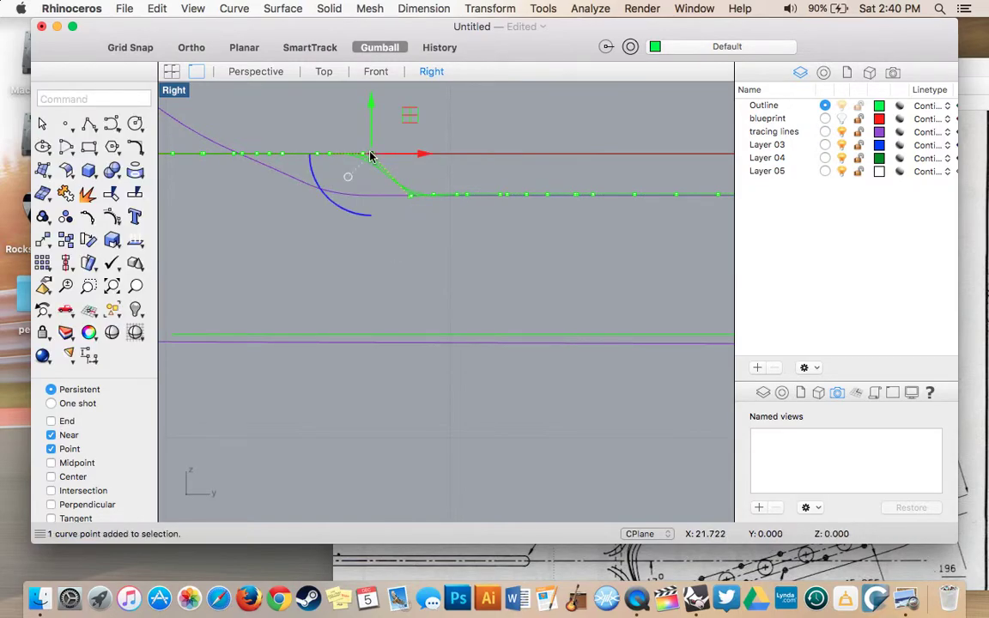
drag(372, 136, 362, 195)
click(364, 155)
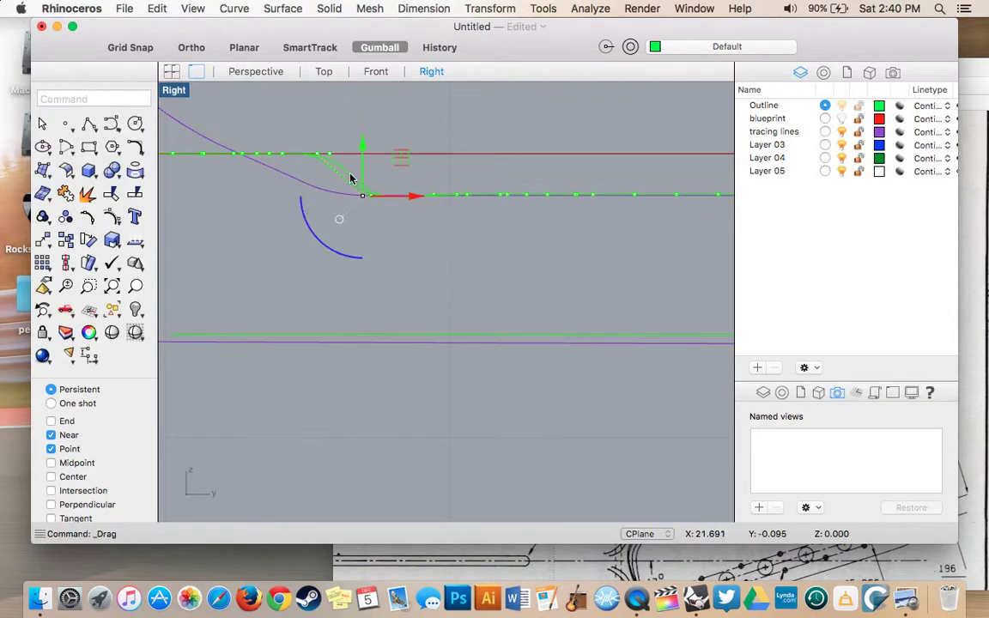
click(330, 154)
drag(332, 148, 335, 186)
click(313, 153)
drag(320, 135, 320, 175)
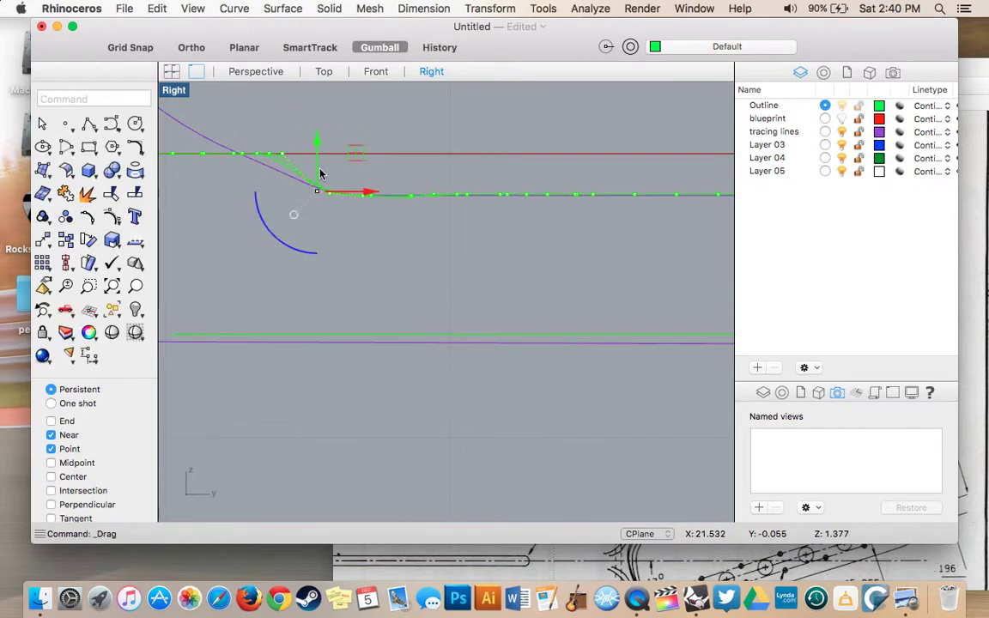
- Check the control points in the Top view, then lower the next ones onto the upper transition slope in the Right view
click(324, 72)
scroll(427, 209, up, 3)
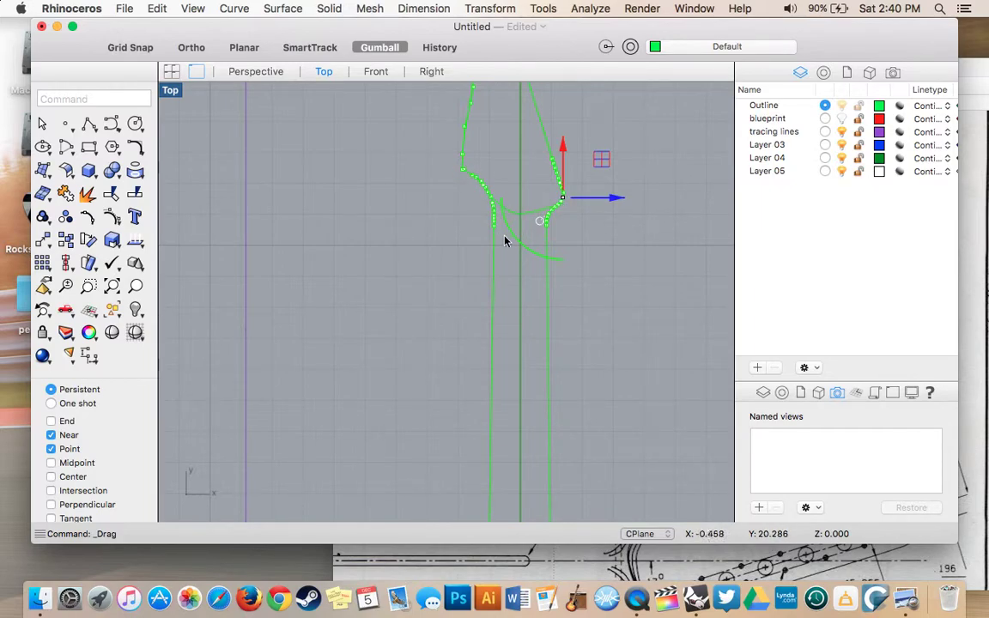
click(428, 72)
scroll(344, 185, up, 3)
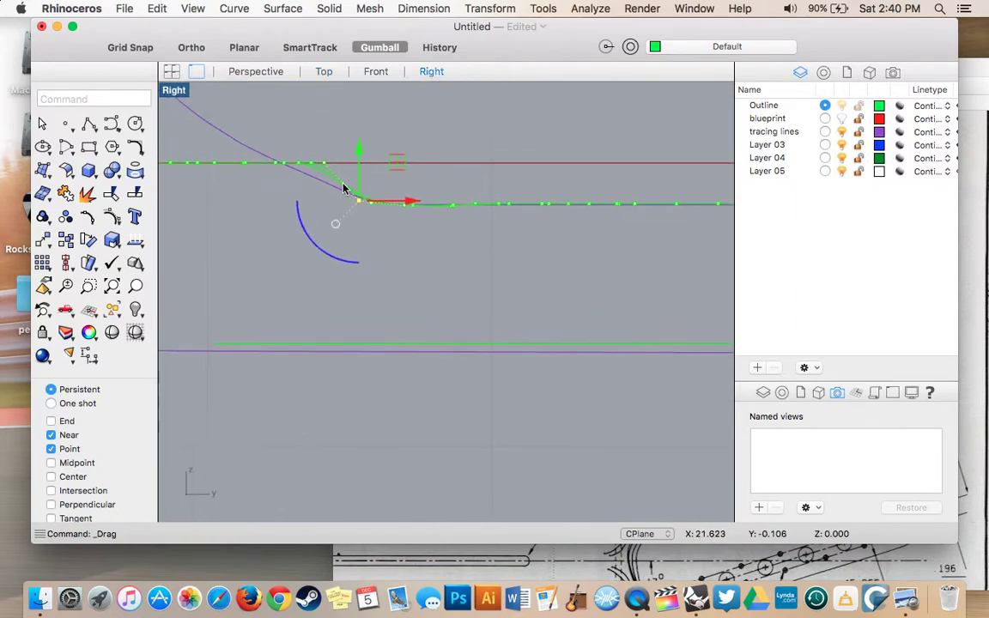
click(453, 211)
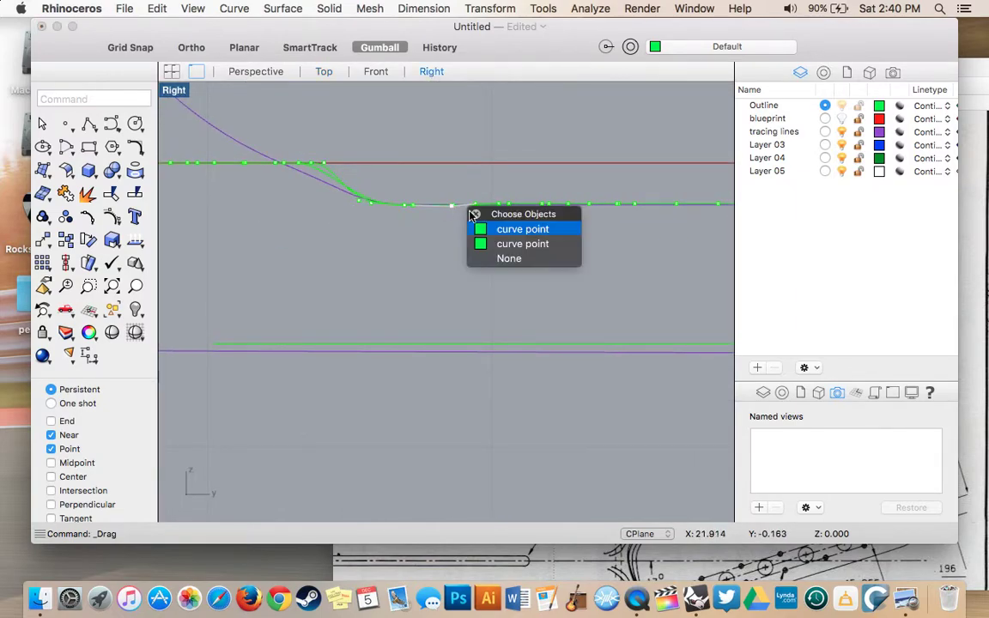
click(324, 161)
drag(324, 160, 298, 140)
click(311, 163)
click(299, 162)
scroll(307, 177, up, 7)
scroll(307, 178, left, 2)
drag(307, 182, 255, 157)
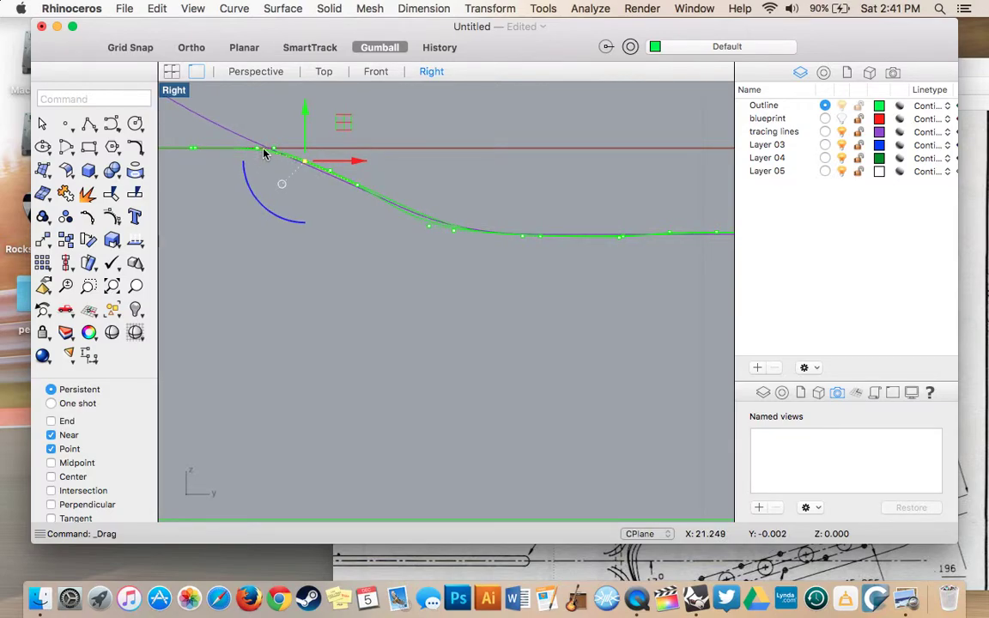
- Nudge the control points on the flat stretch just past the transition up to line up with the tracing curve
scroll(456, 223, right, 5)
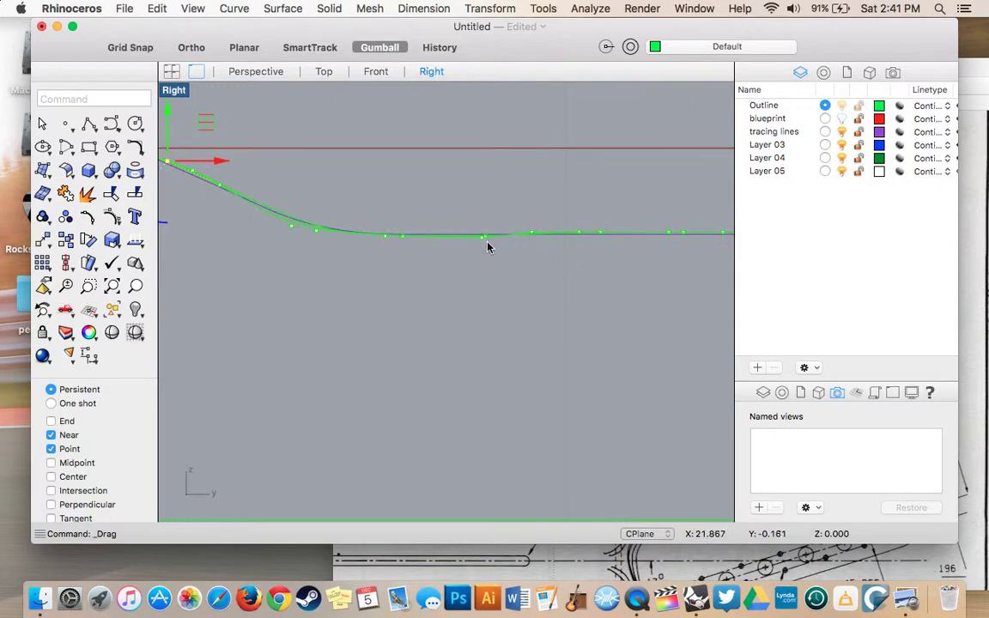
click(487, 244)
click(541, 260)
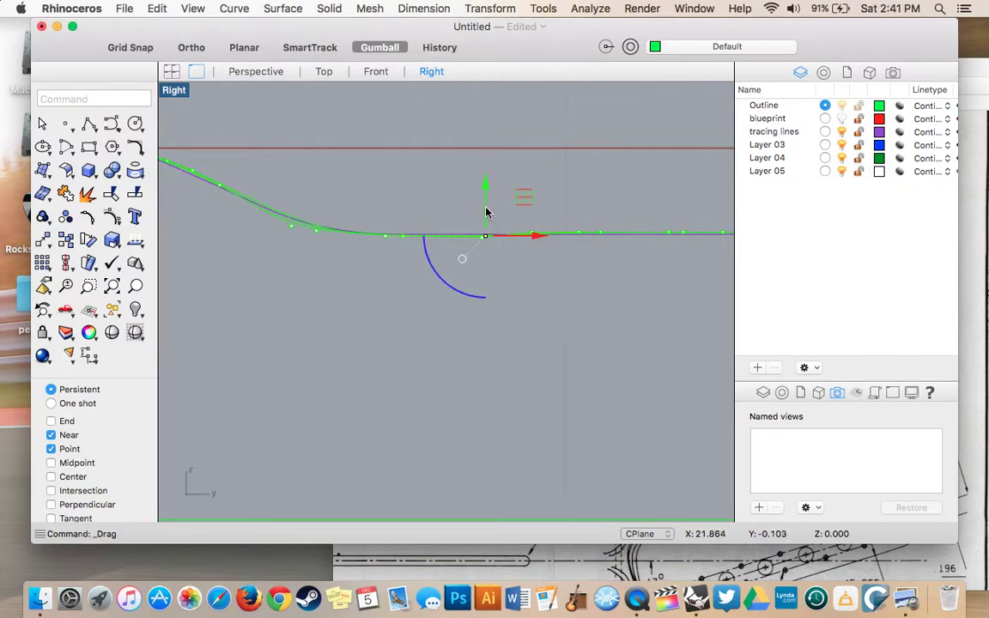
drag(483, 208, 481, 214)
click(482, 237)
click(403, 237)
drag(404, 206, 387, 207)
click(385, 237)
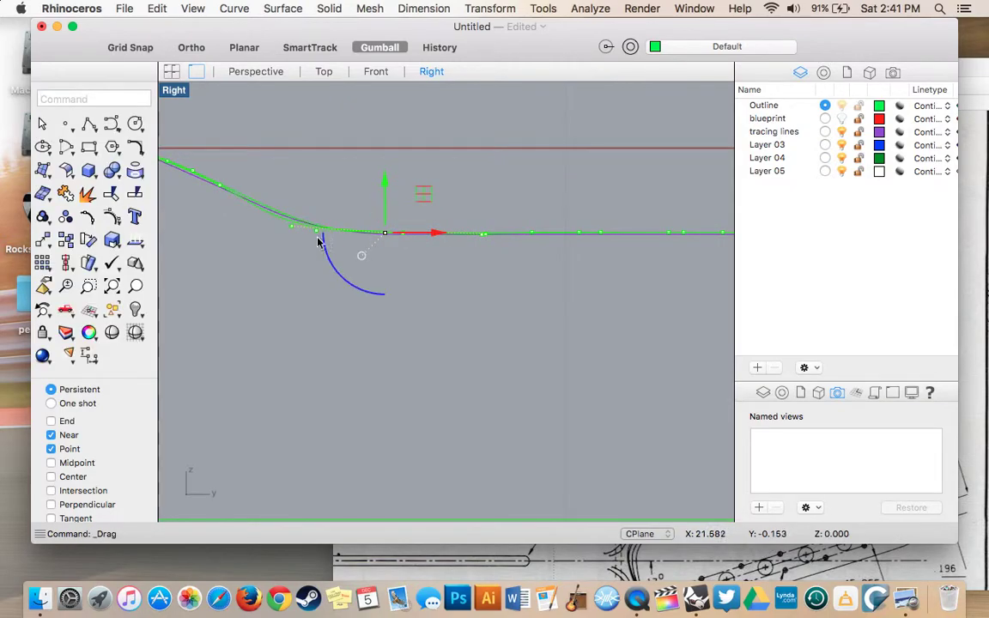
- Fine-tune the height of the two control points at the transition's lower bend to follow the tracing curve
click(292, 225)
drag(290, 197, 289, 192)
key(Escape)
click(317, 232)
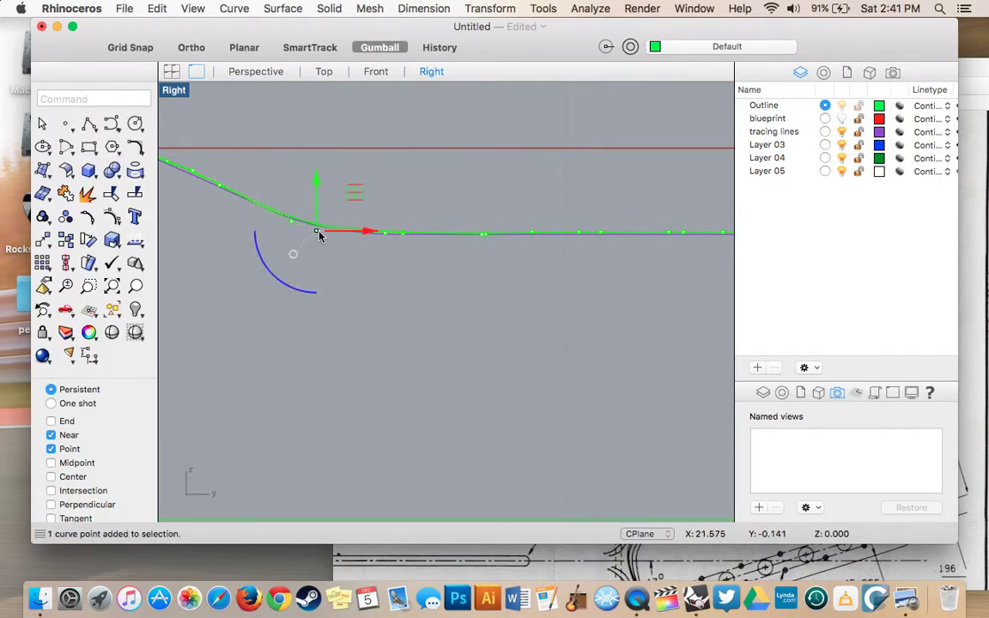
right_drag(319, 204, 320, 210)
drag(317, 203, 290, 209)
- Adjust the height of the outline control points along the transition slope to follow the tracing curve in the Right view
click(291, 228)
scroll(276, 254, left, 5)
scroll(276, 254, up, 3)
click(320, 239)
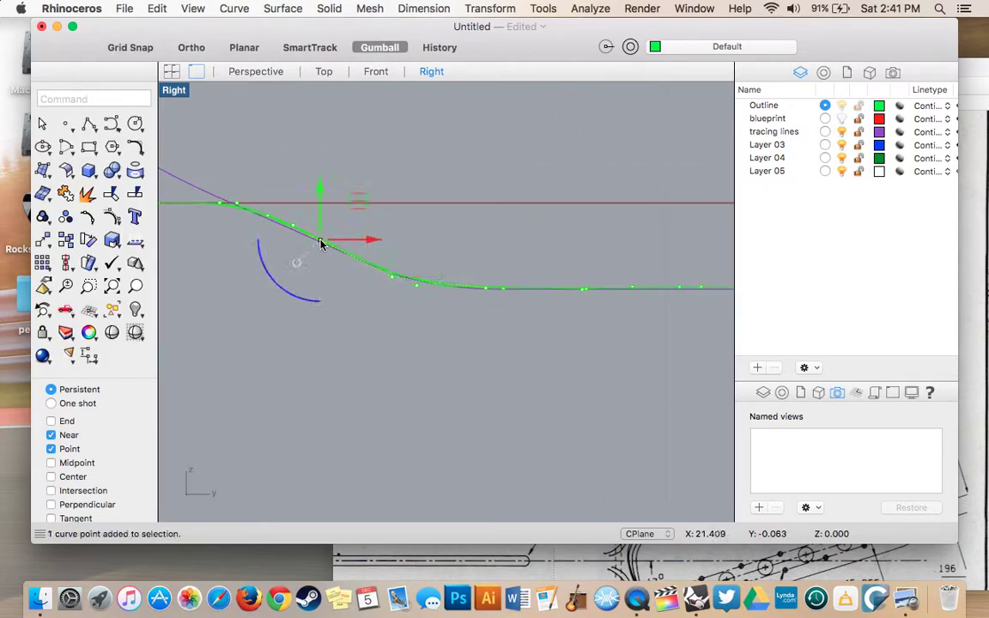
drag(320, 218, 267, 201)
click(294, 226)
click(267, 214)
scroll(257, 217, left, 5)
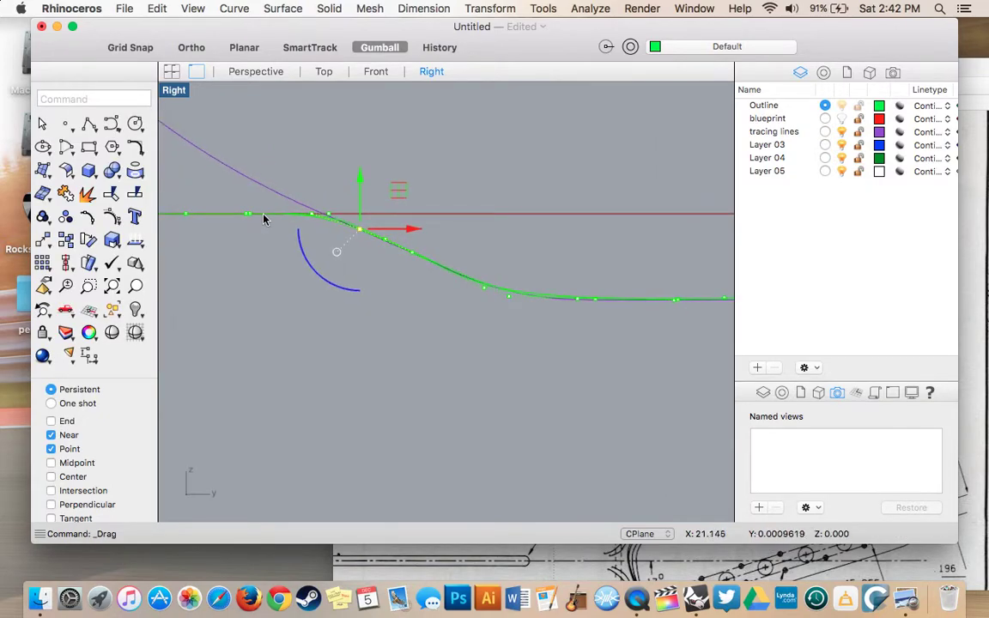
- Fine-tune the control point at the transition's upper bend, where the slope meets the straight neck outline, and clear the selection
click(330, 236)
click(313, 213)
drag(314, 201, 313, 210)
click(255, 158)
- Examine the reshaped headstock transition of the outline from several angles in the Perspective view
click(256, 74)
scroll(332, 215, up, 5)
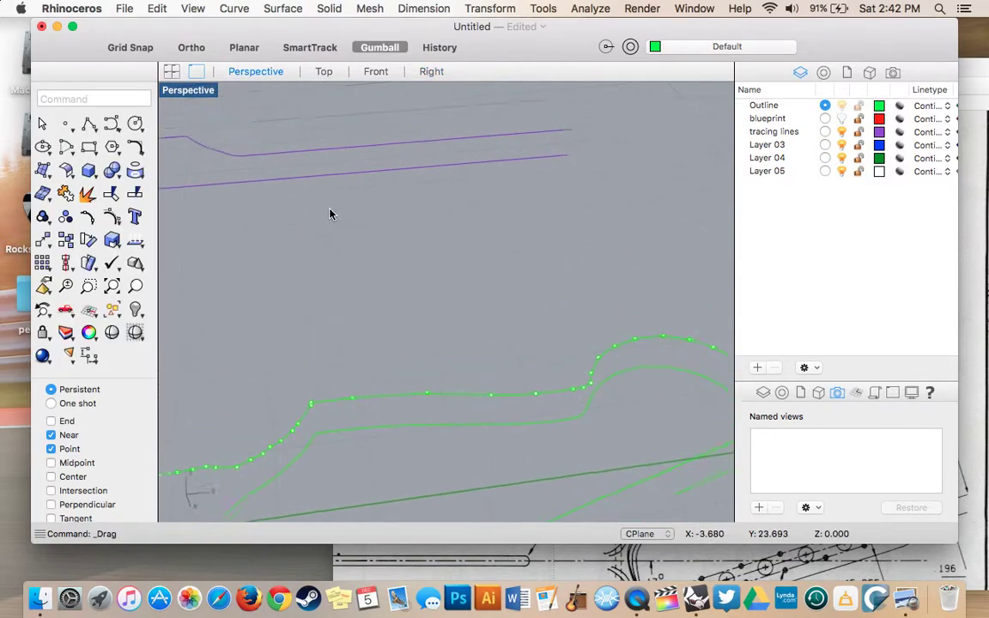
scroll(333, 221, down, 5)
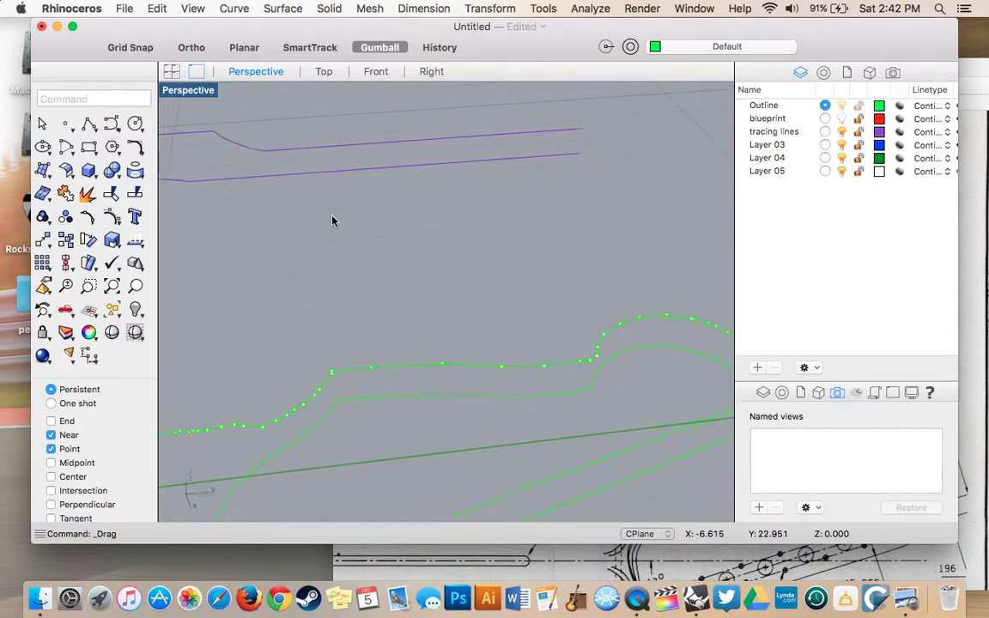
scroll(338, 385, up, 10)
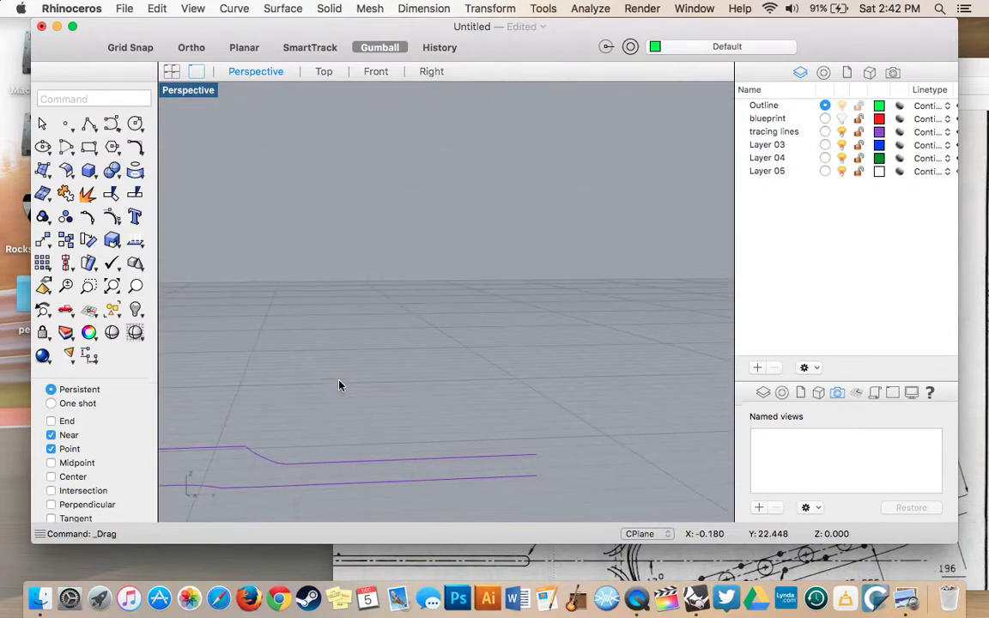
scroll(339, 385, down, 5)
scroll(339, 386, up, 10)
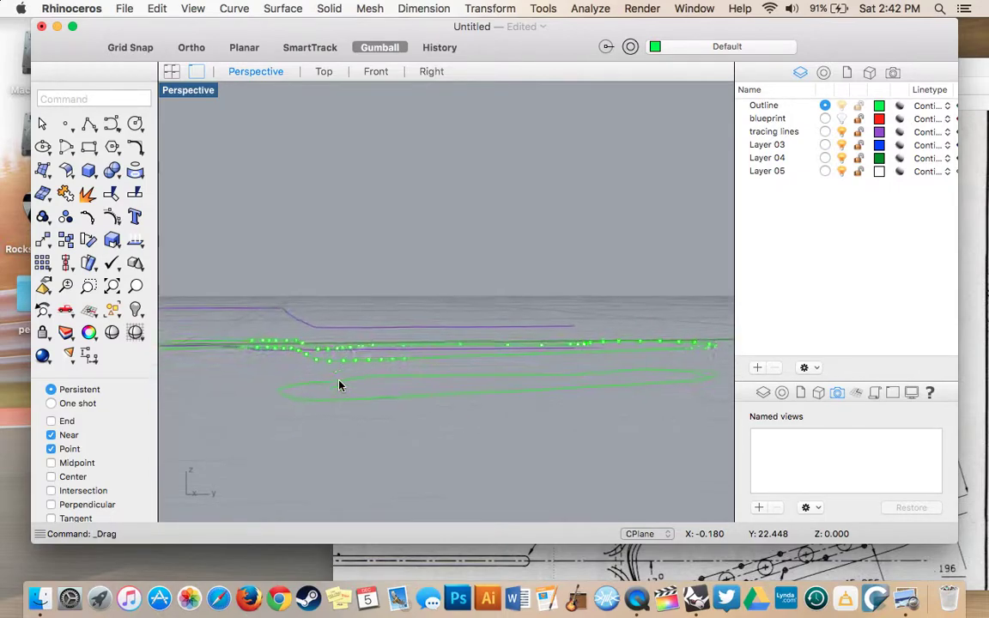
scroll(339, 385, down, 10)
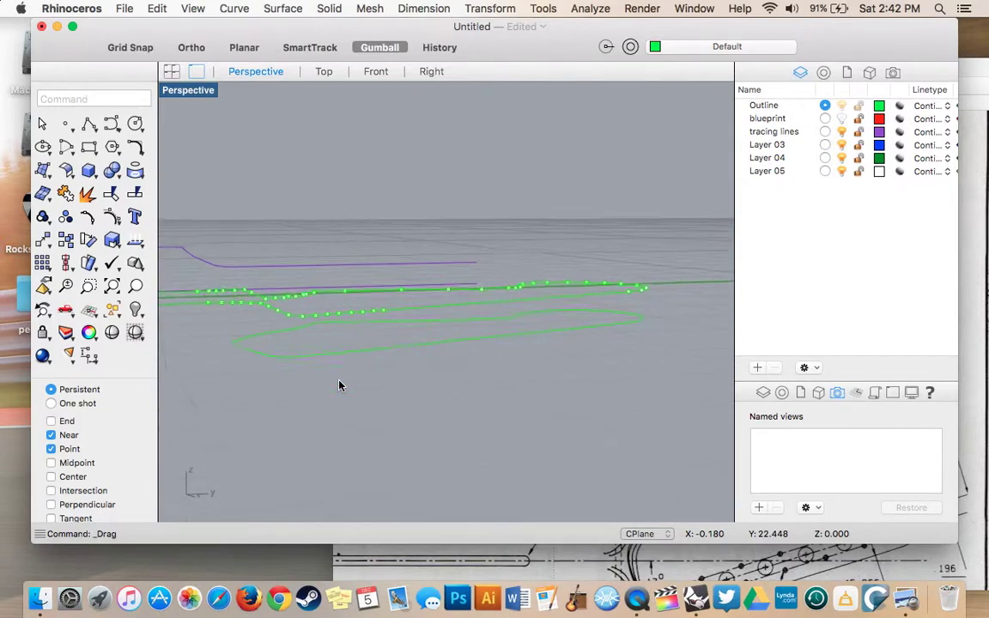
scroll(339, 385, up, 10)
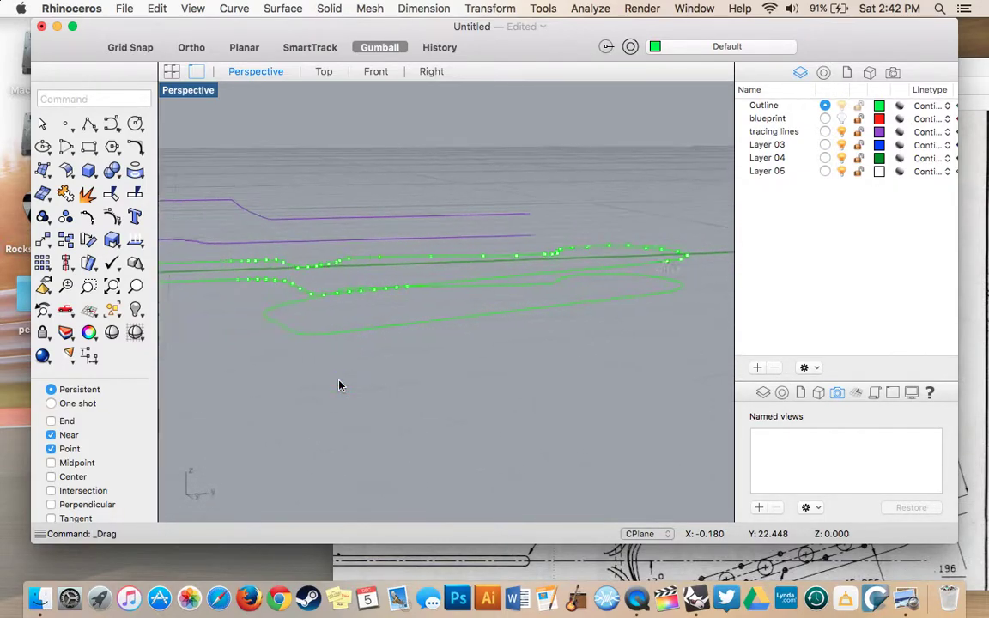
scroll(339, 386, up, 5)
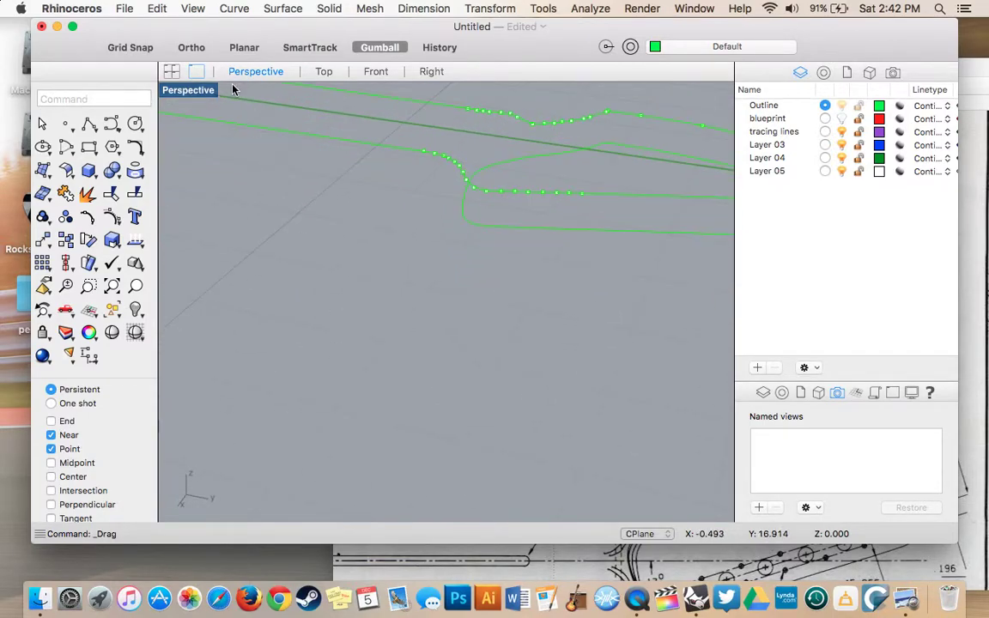
- Turn off the outline's control points and check the headstock and neck junction in the Top view
click(324, 71)
scroll(390, 170, right, 5)
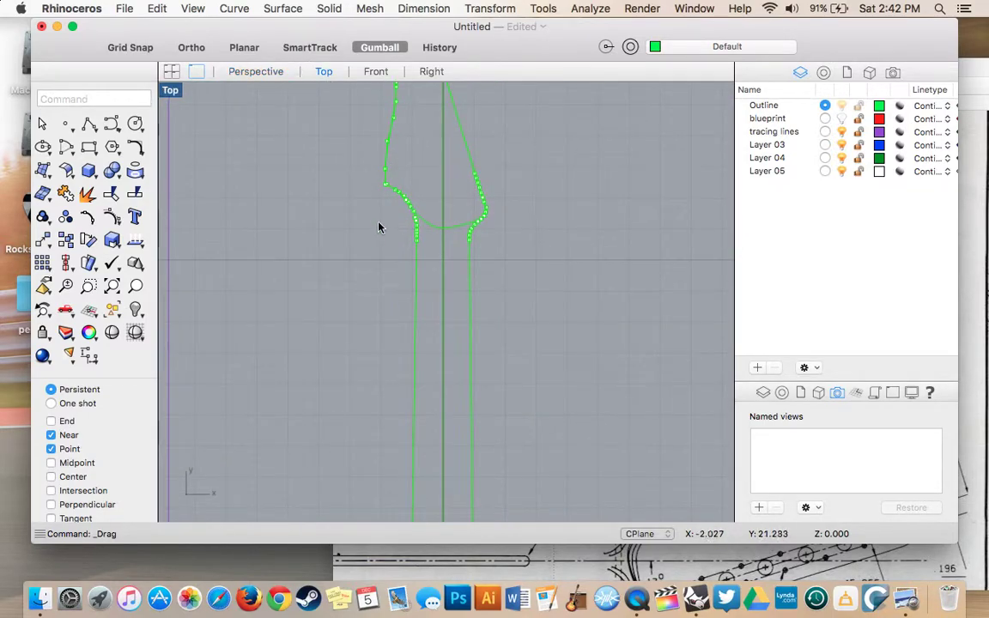
right_click(114, 216)
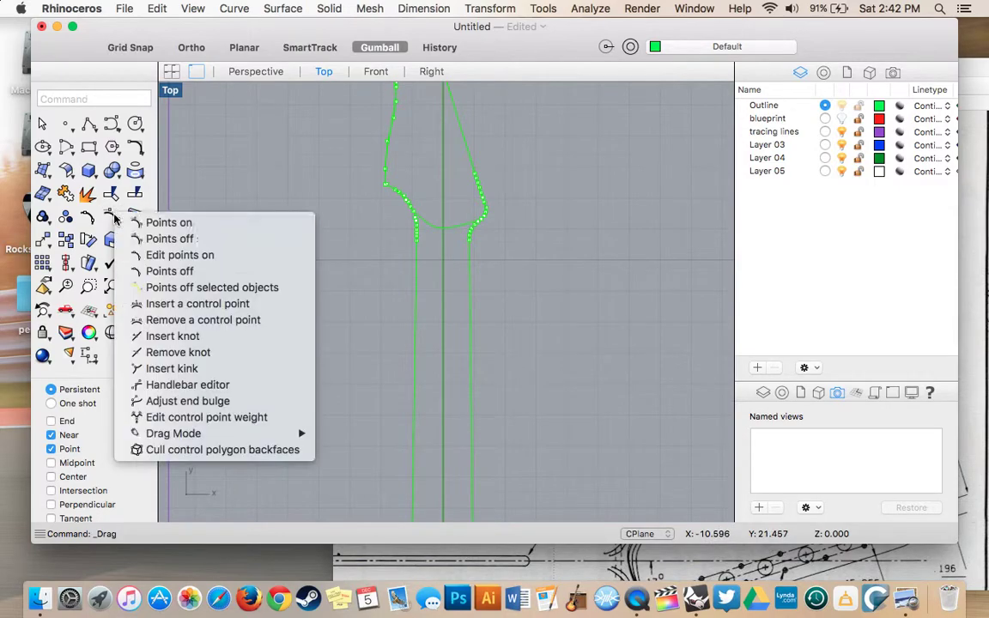
click(174, 238)
scroll(364, 274, up, 4)
scroll(436, 230, right, 4)
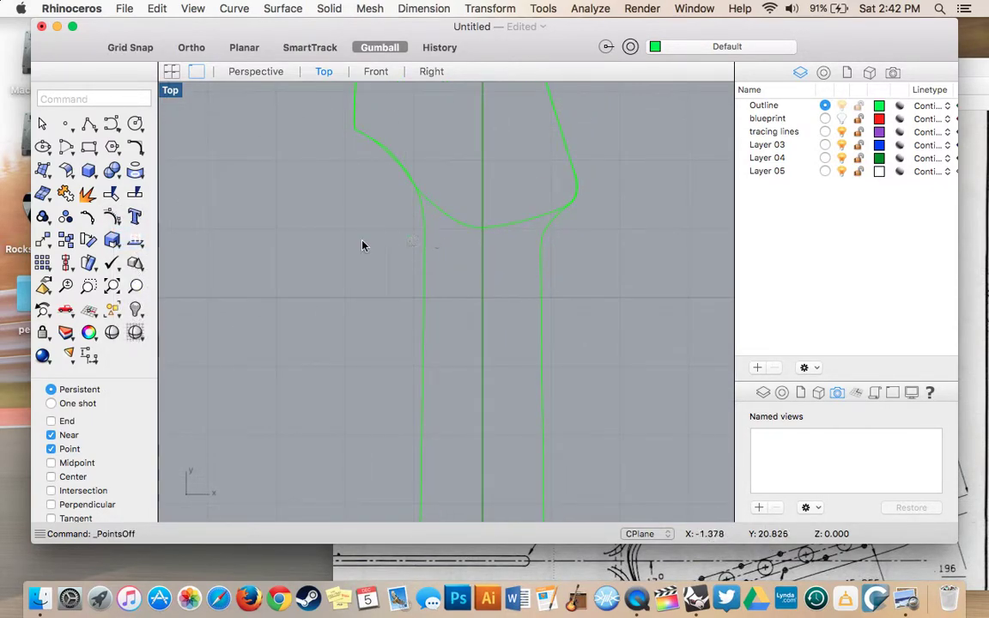
- Compare the full neck outline with the side-profile tracing curves in the Perspective view
click(260, 75)
scroll(421, 230, down, 5)
scroll(421, 230, down, 2)
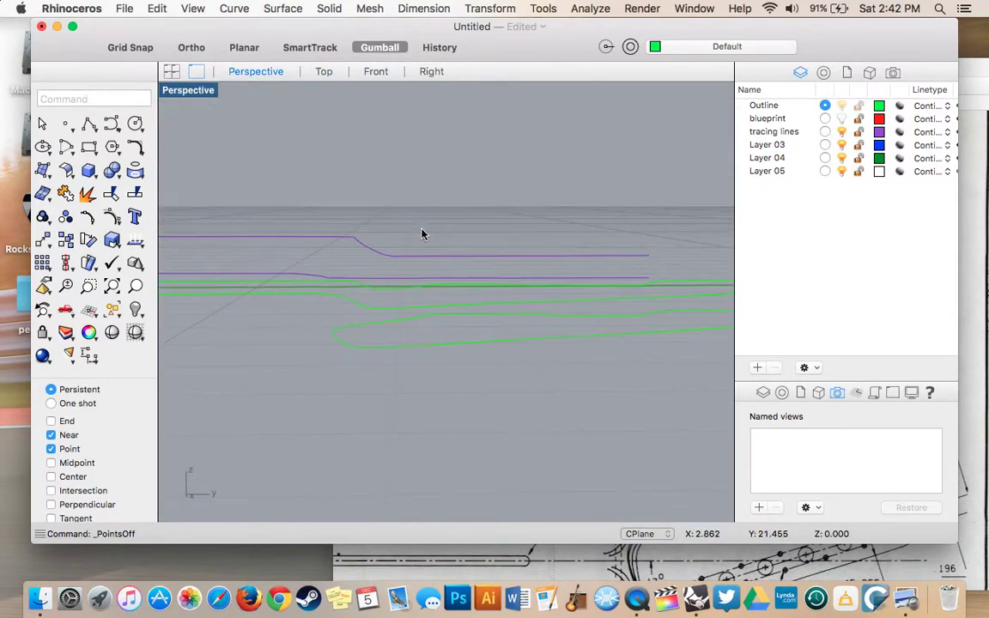
scroll(422, 233, down, 5)
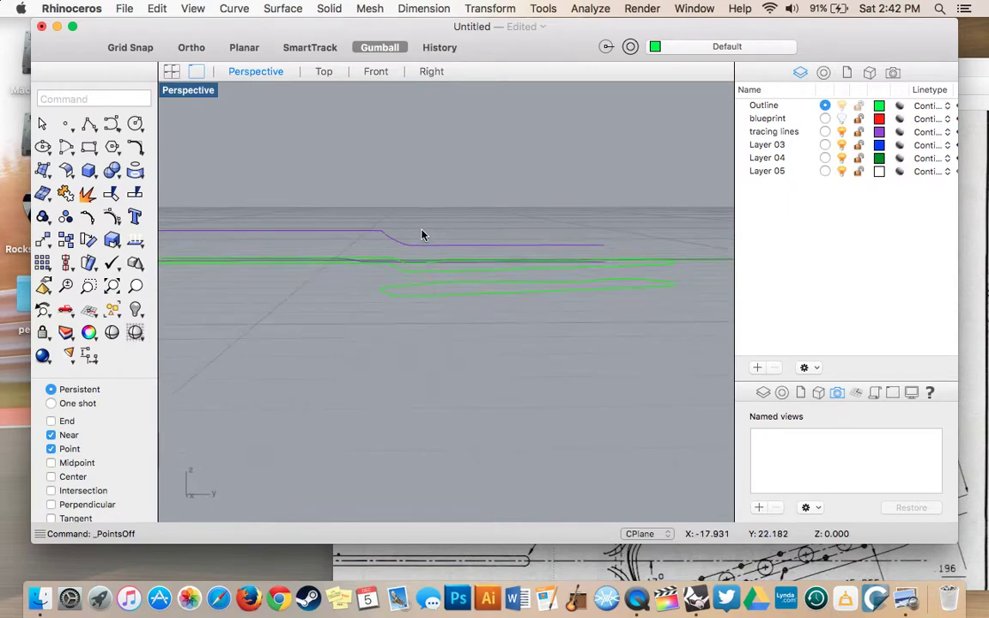
scroll(421, 234, left, 5)
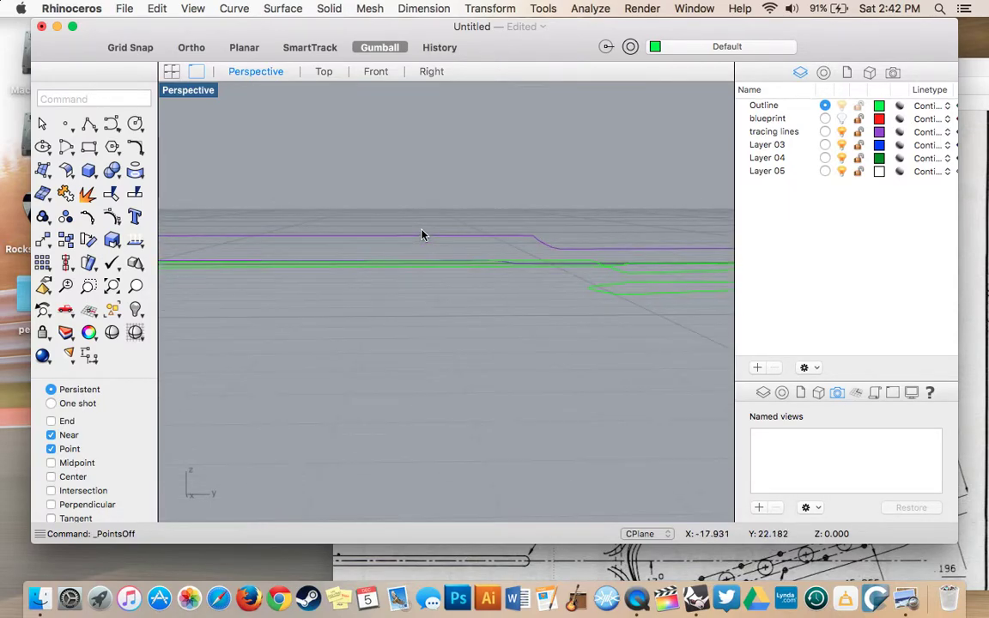
scroll(422, 234, up, 4)
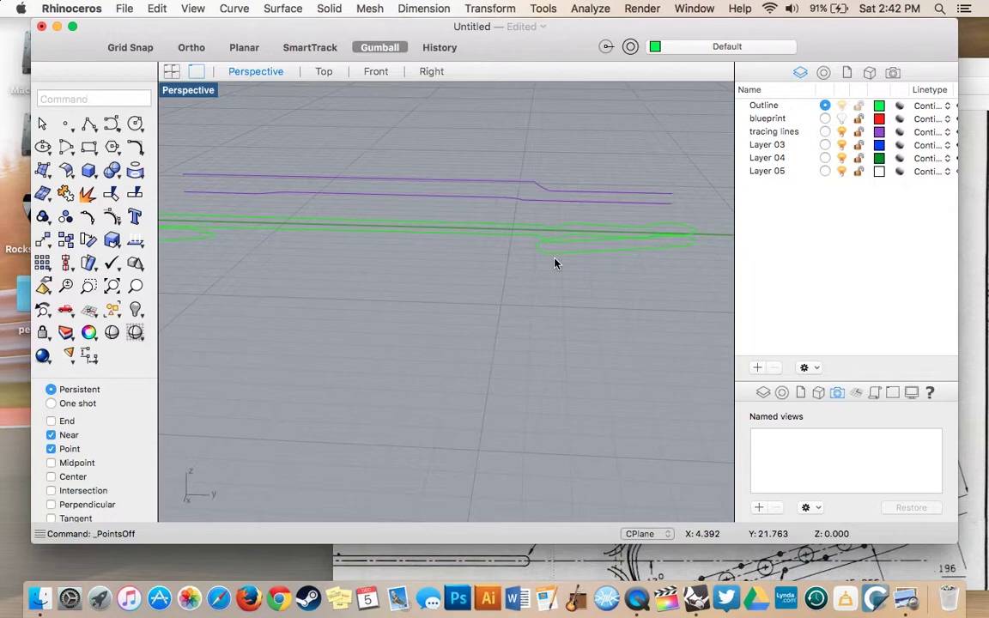
click(636, 599)
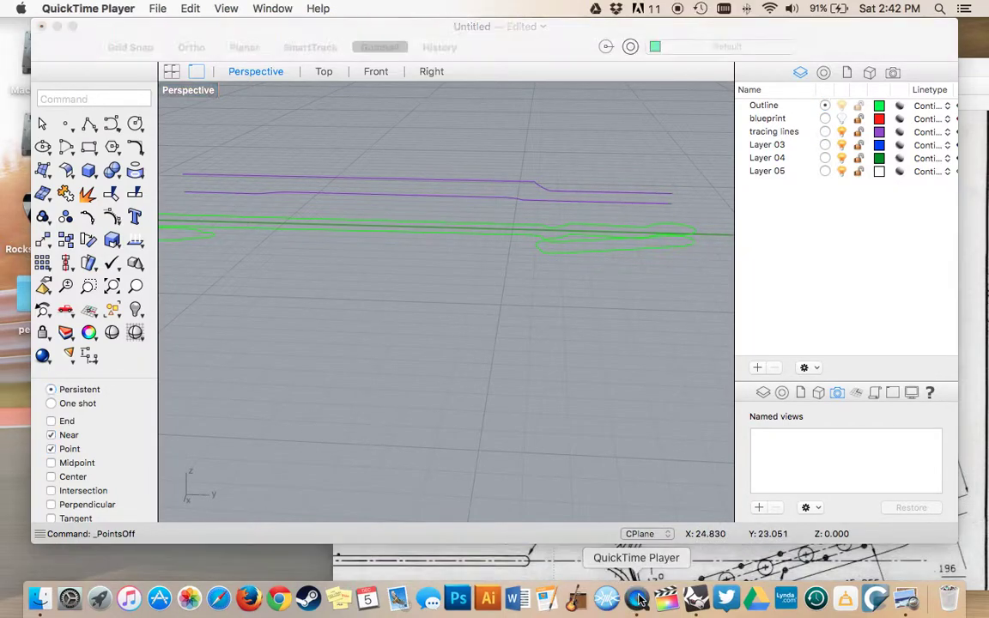